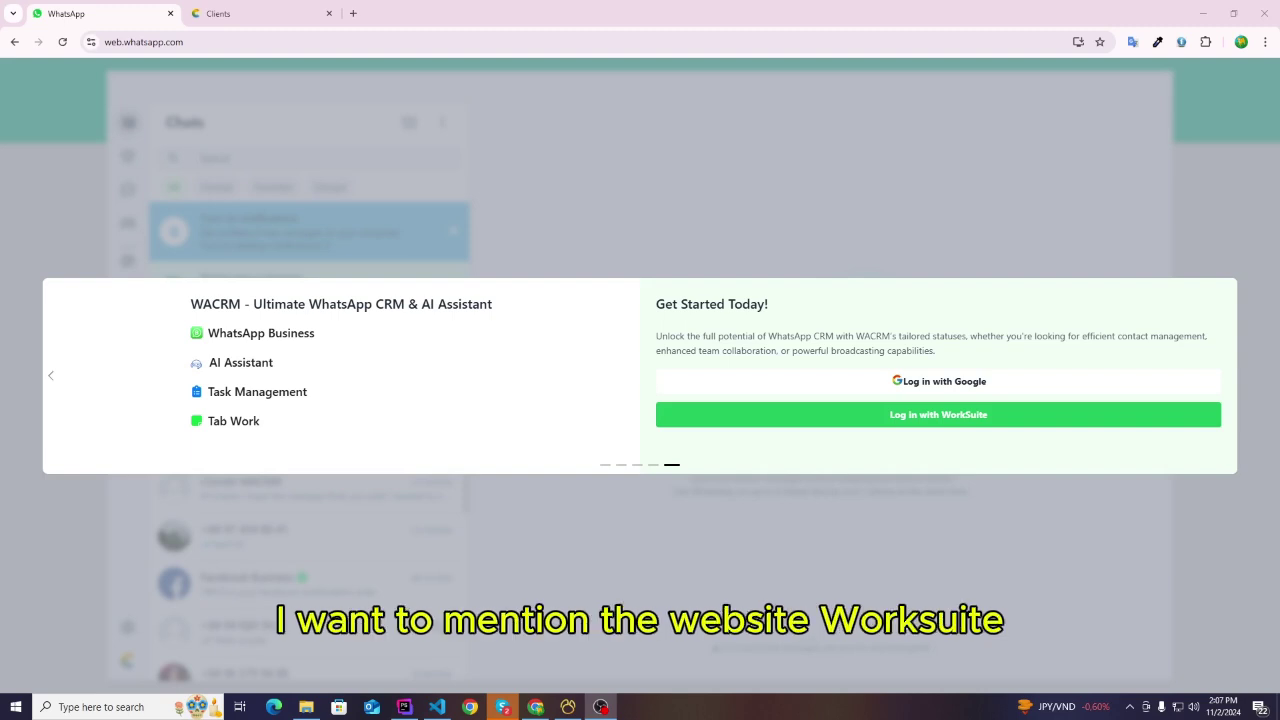
Sign in to WACRM with the Worksuite account and close the leftover Clients page
left_click(703, 420)
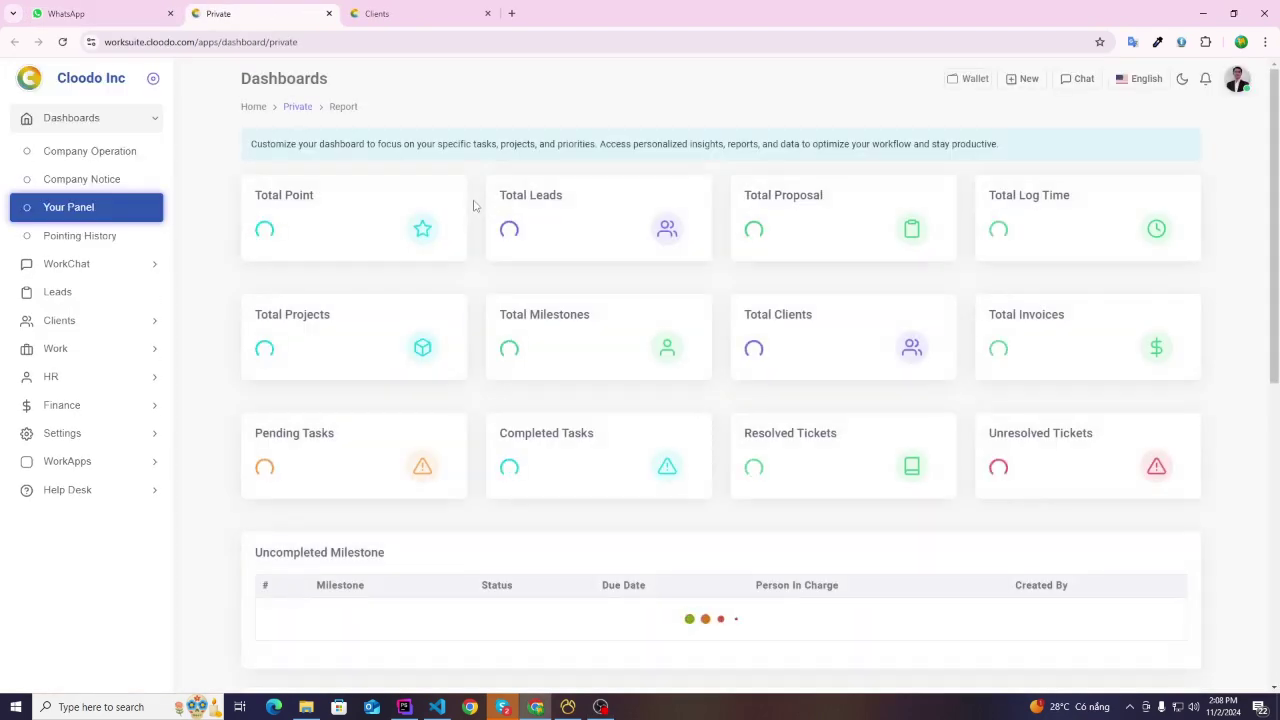
key("ctrl+1")
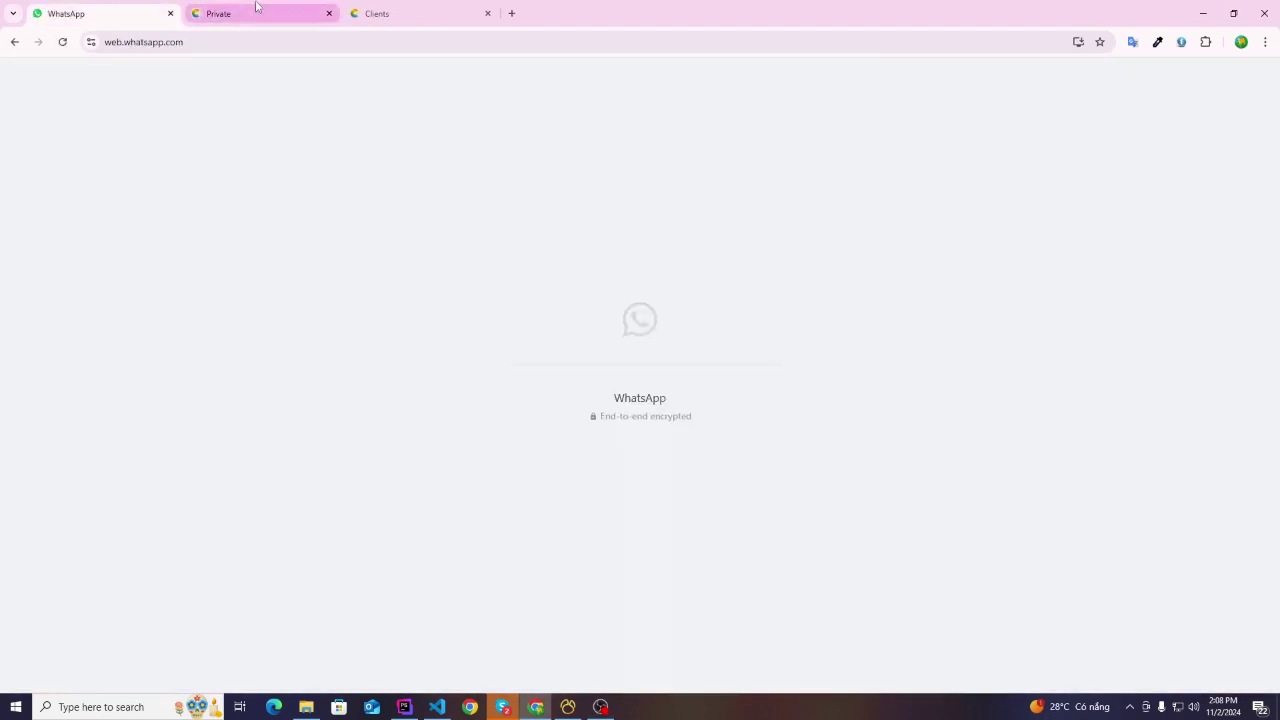
left_click(257, 12)
left_click(487, 13)
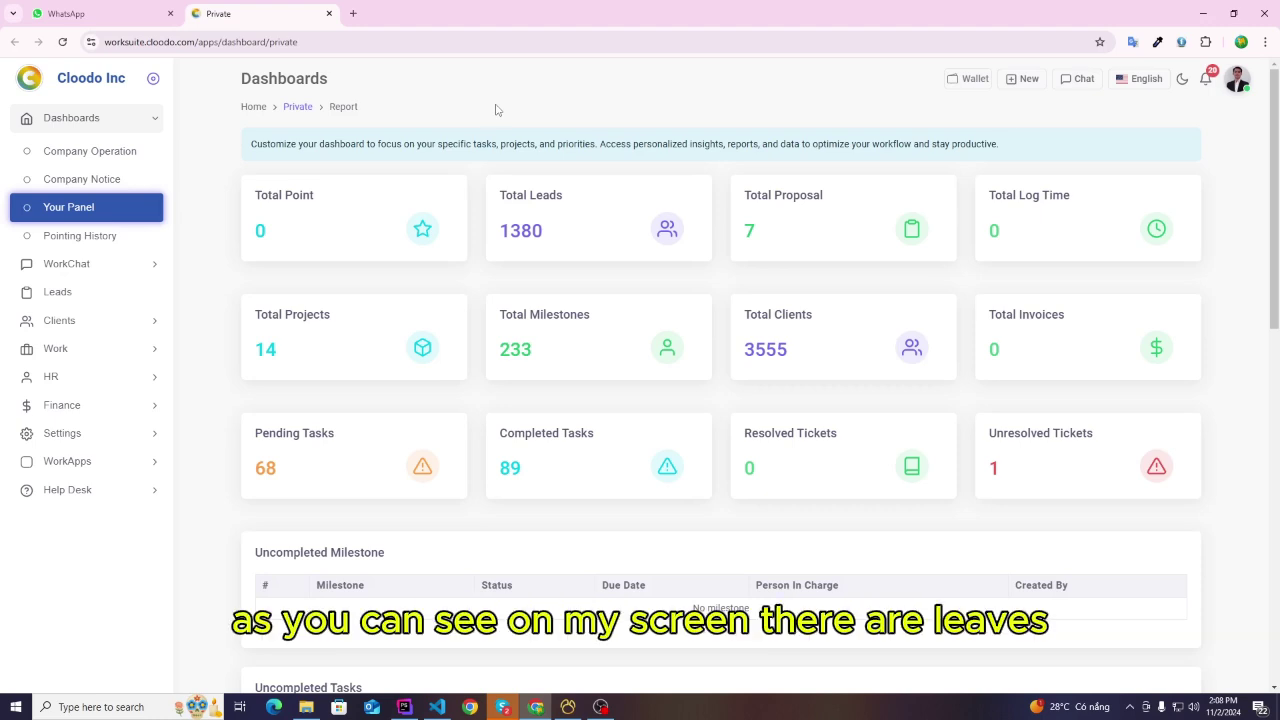
Show the Leads list and expand the Clients, Work, HR and Finance sidebar groups
left_click(96, 300)
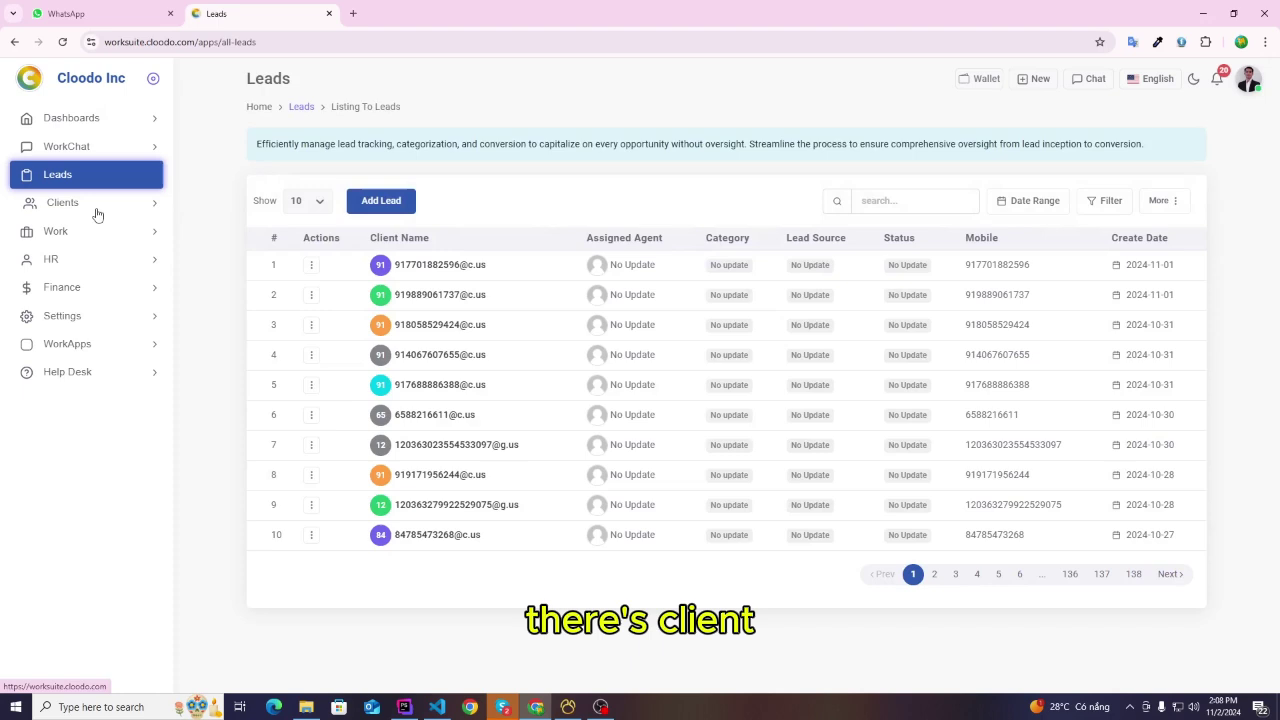
left_click(95, 207)
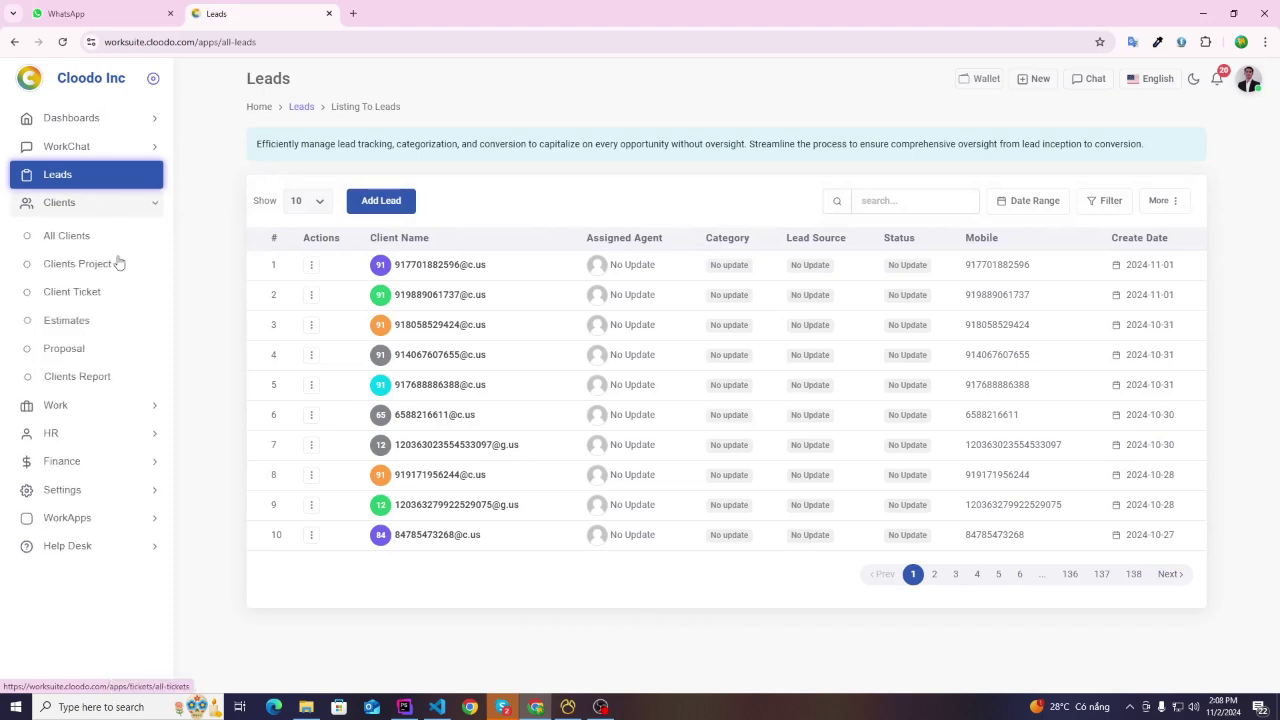
left_click(78, 406)
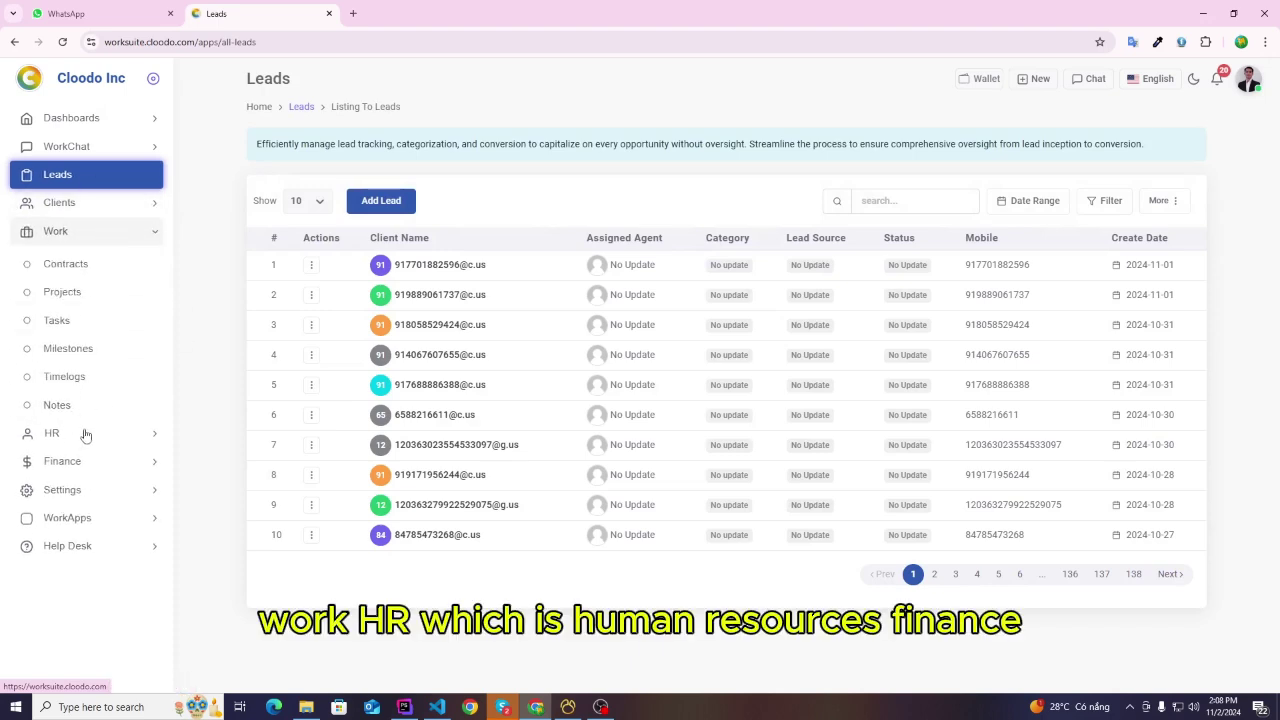
left_click(73, 438)
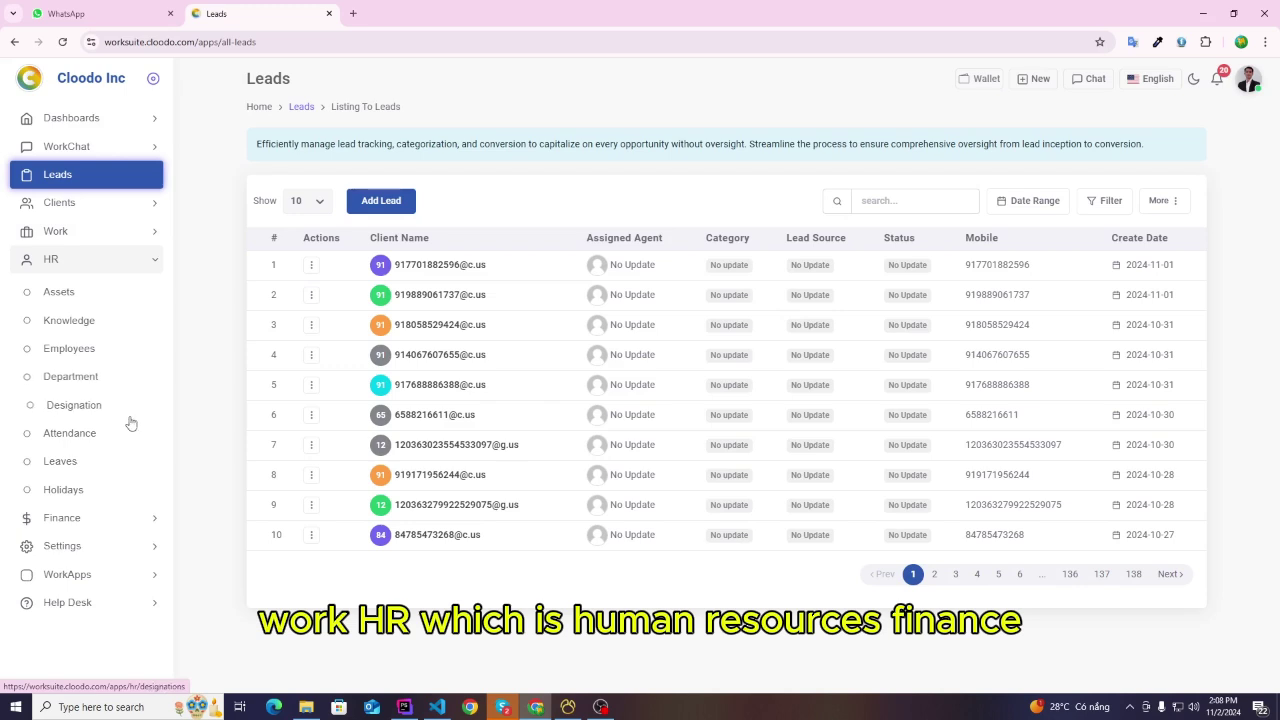
left_click(70, 517)
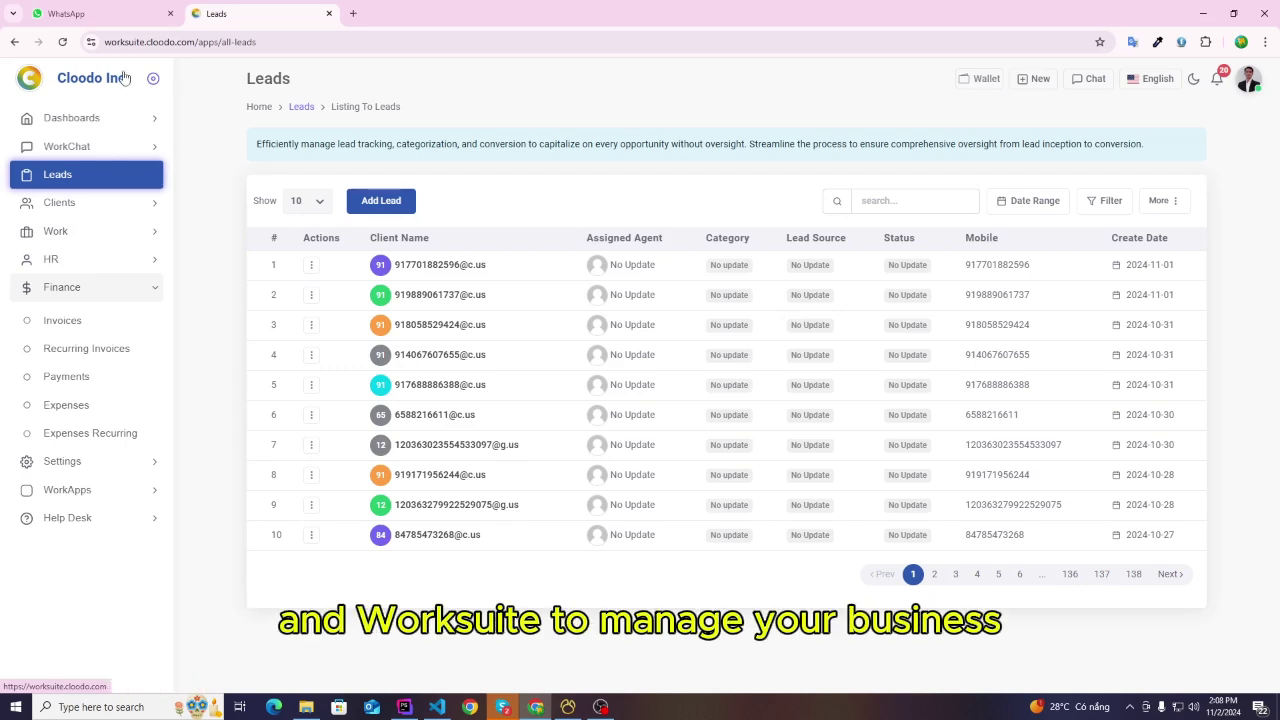
left_click(123, 13)
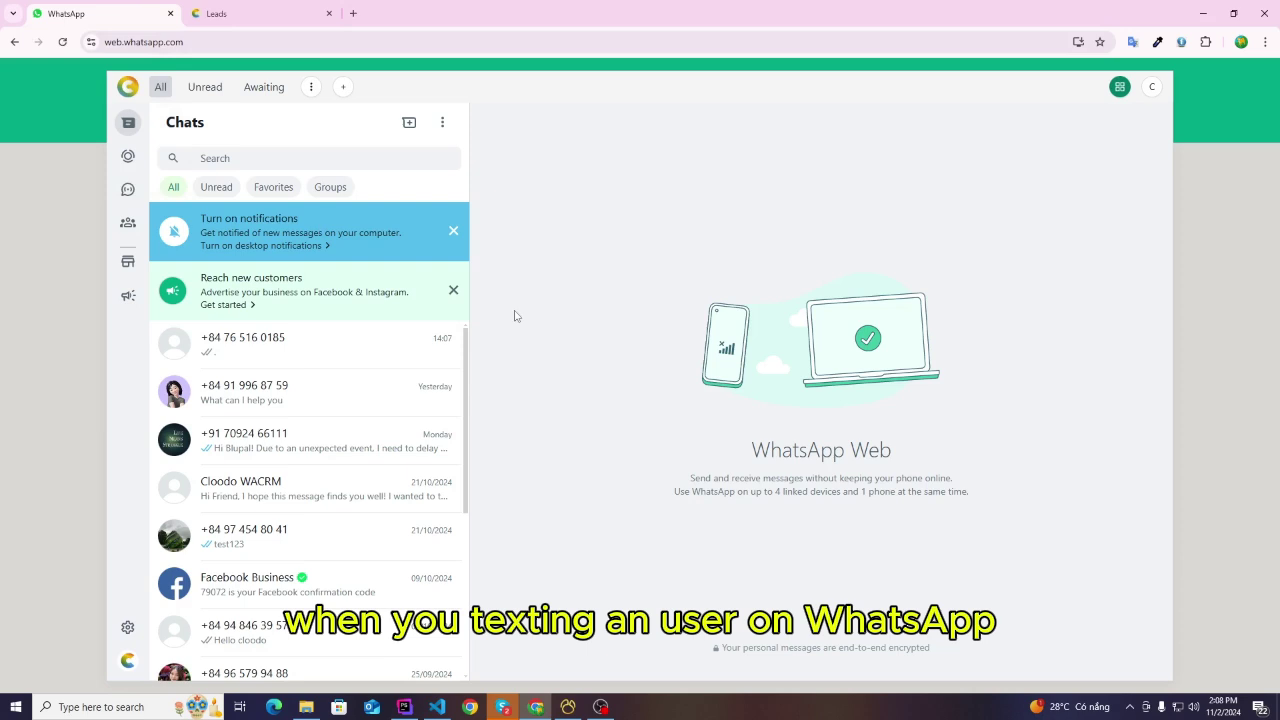
left_click(357, 342)
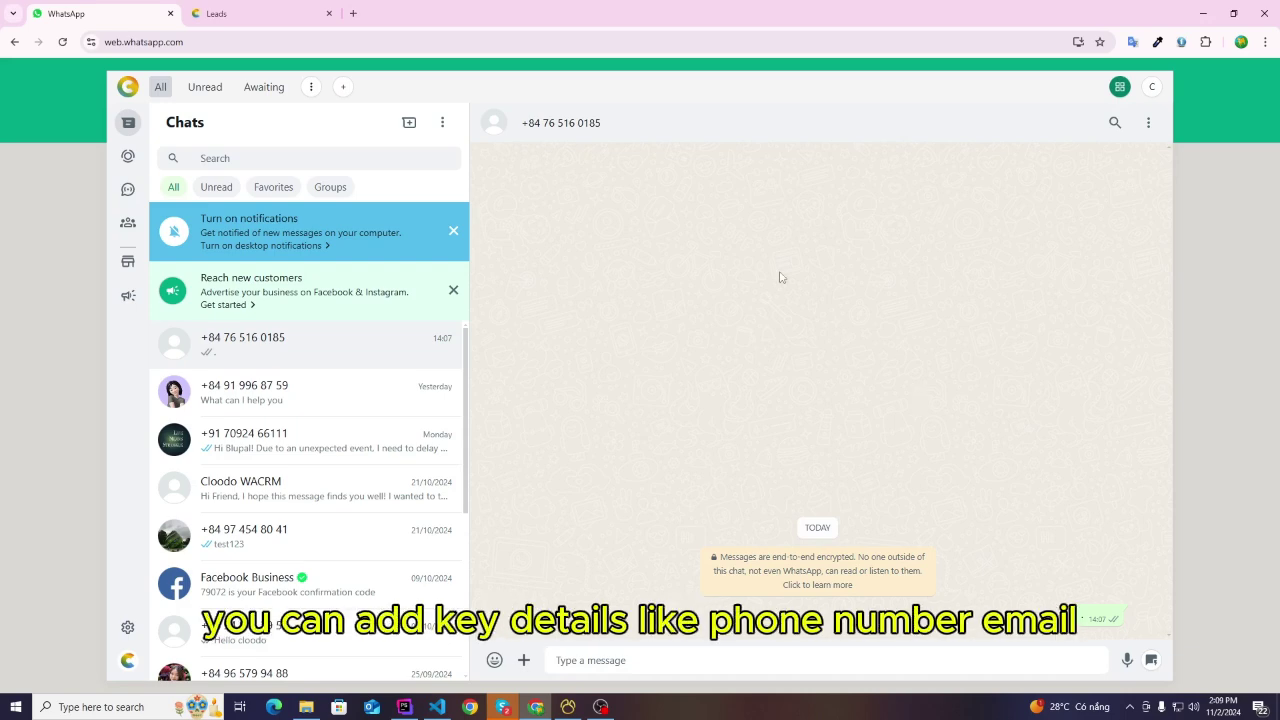
left_click(560, 124)
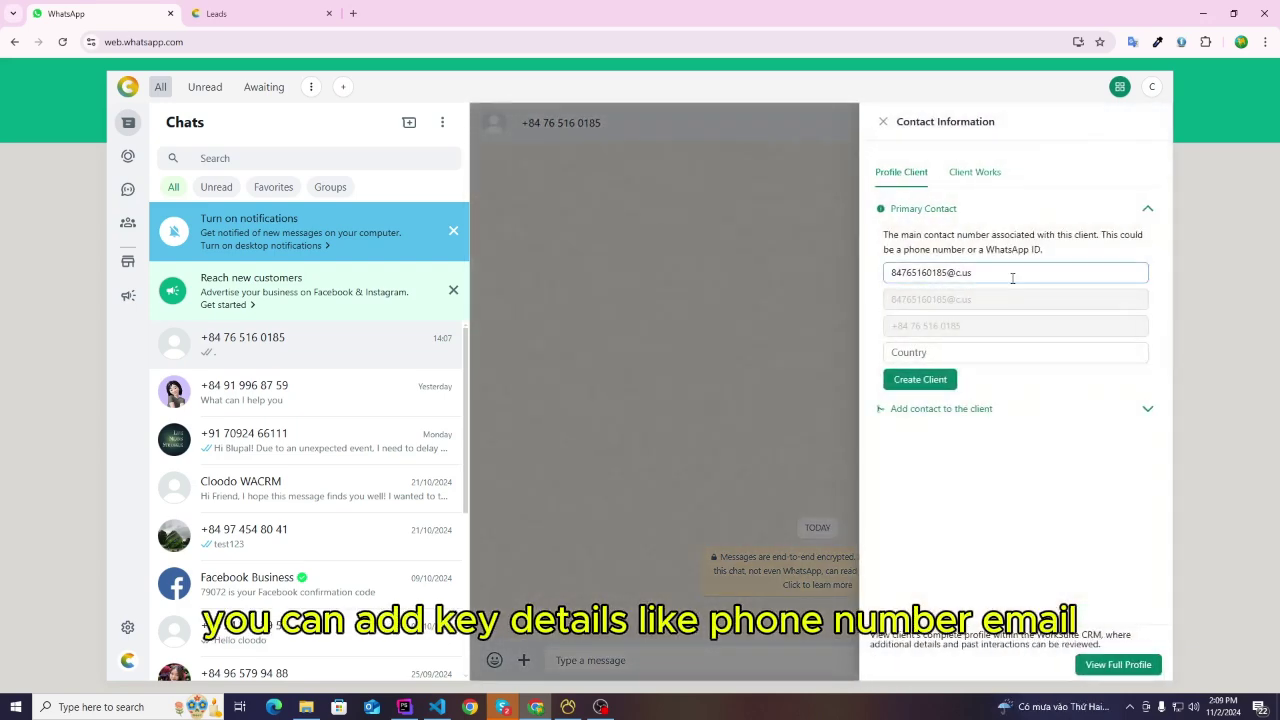
left_click(1012, 274)
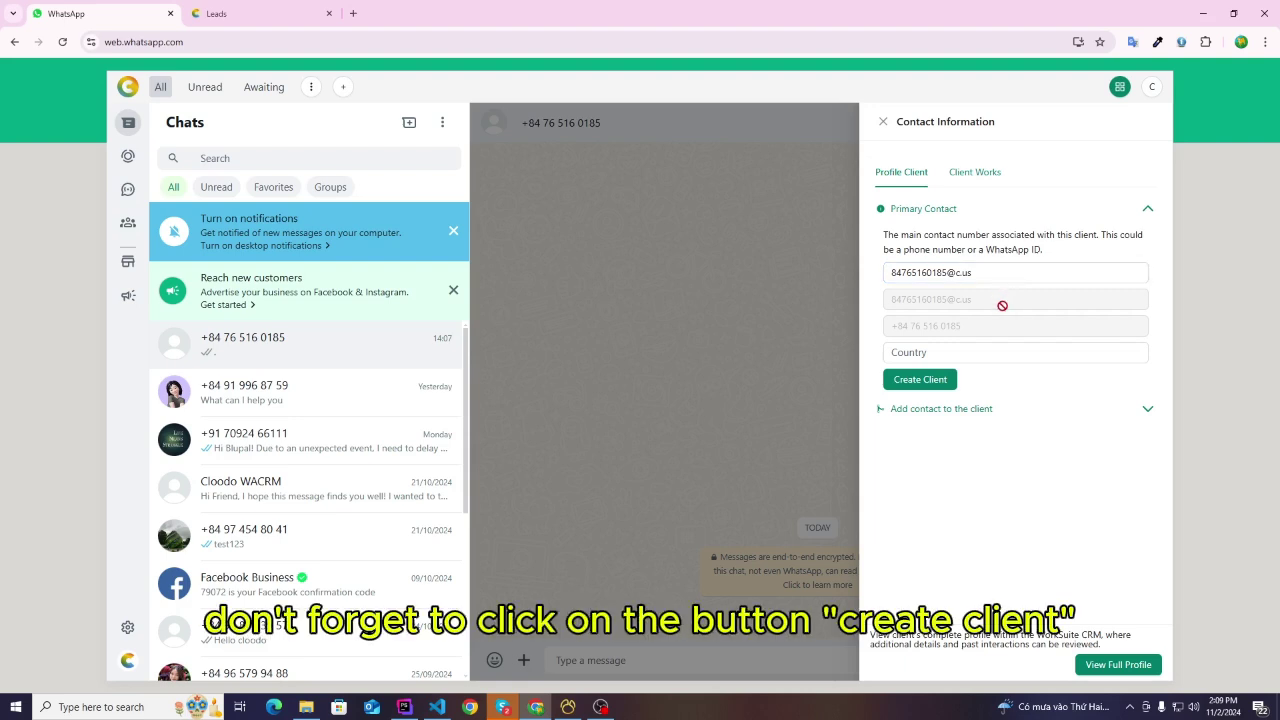
left_click(930, 388)
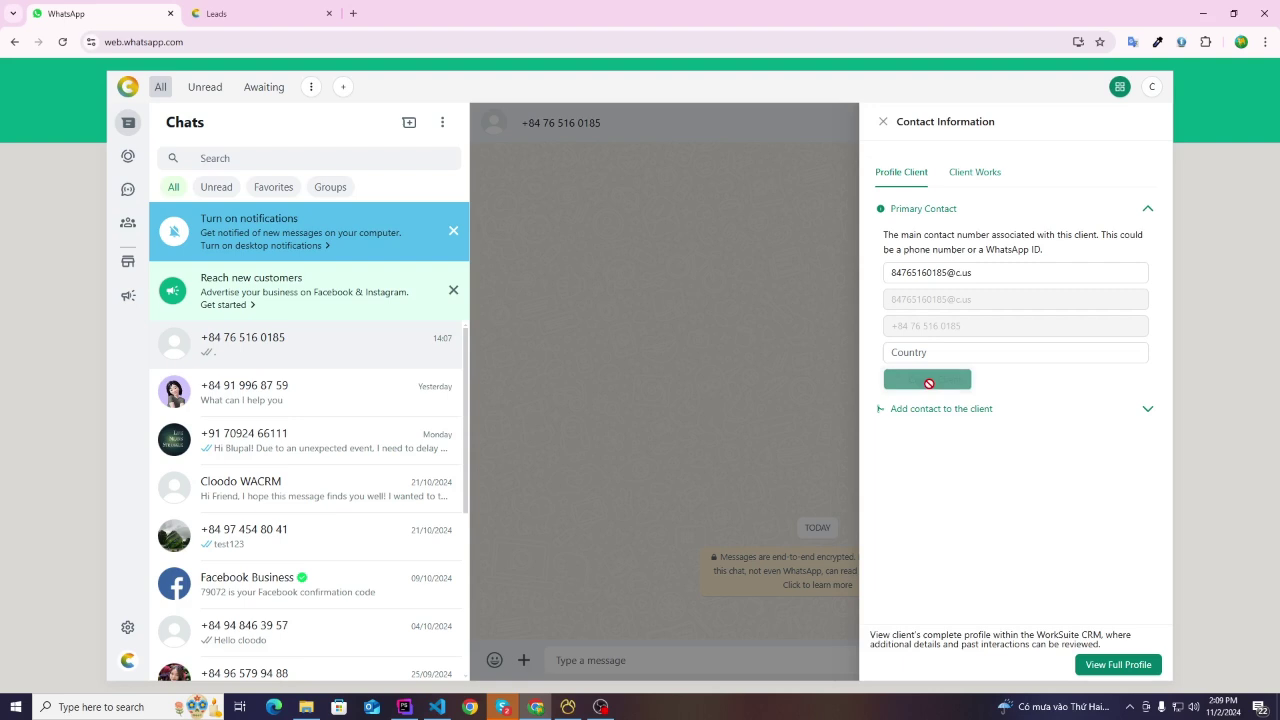
left_click(910, 174)
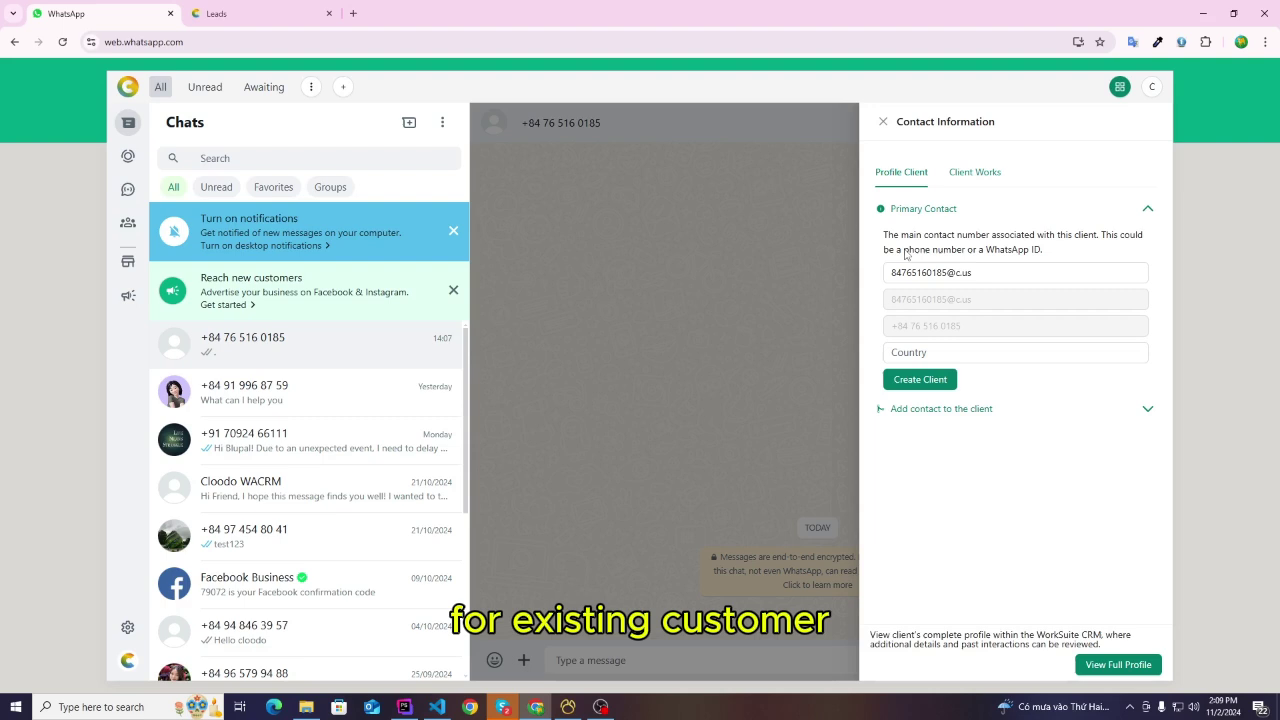
Review the merge-with-existing-contact username choices, then show the contact's Client Works
left_click(927, 410)
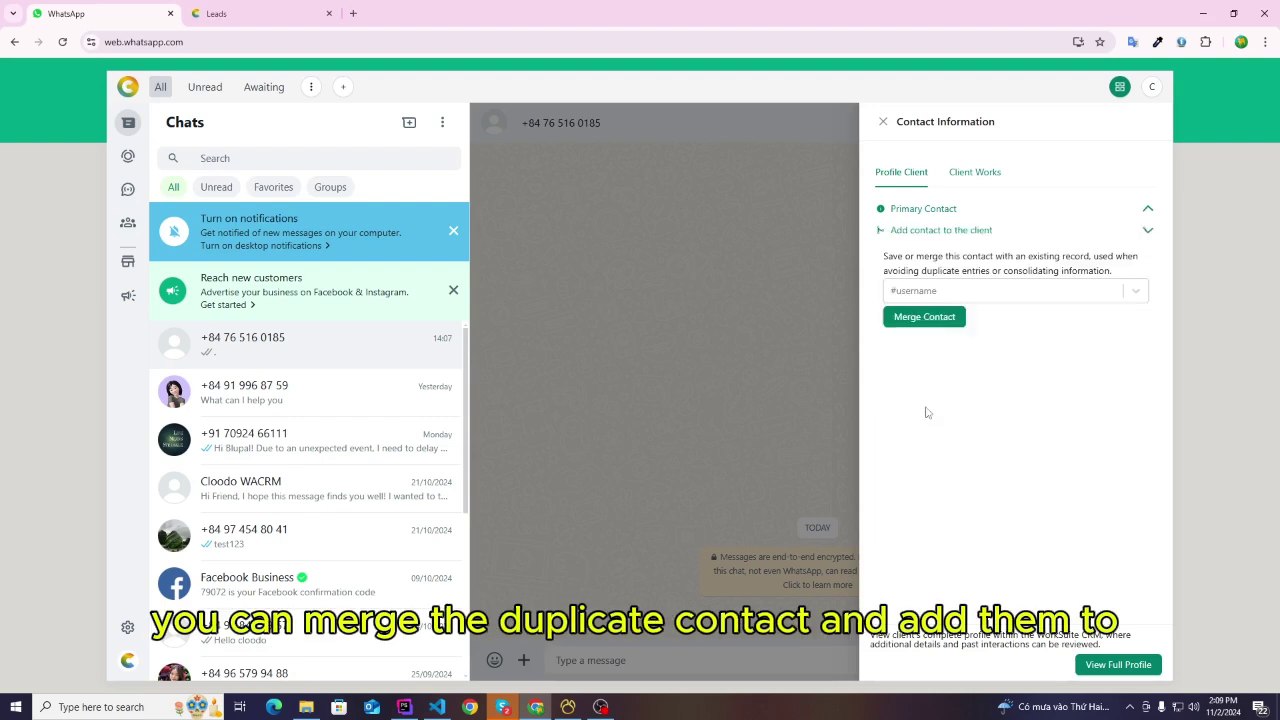
left_click(997, 292)
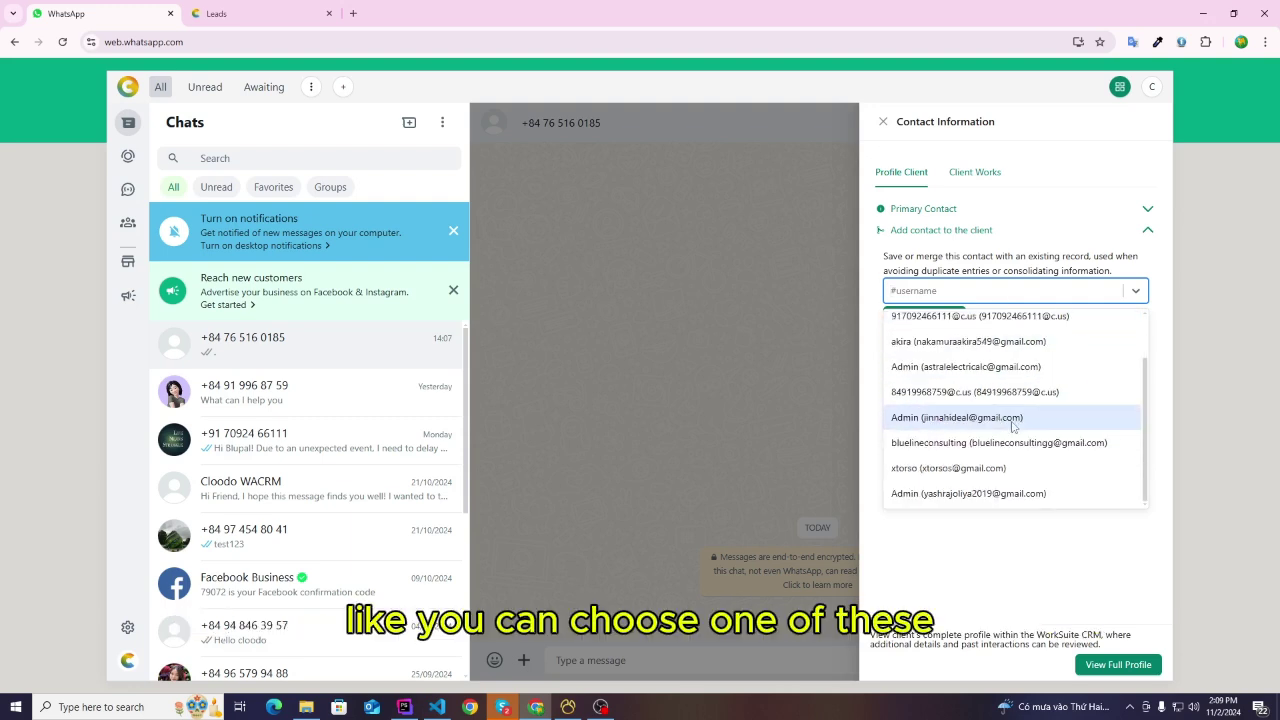
left_click(977, 174)
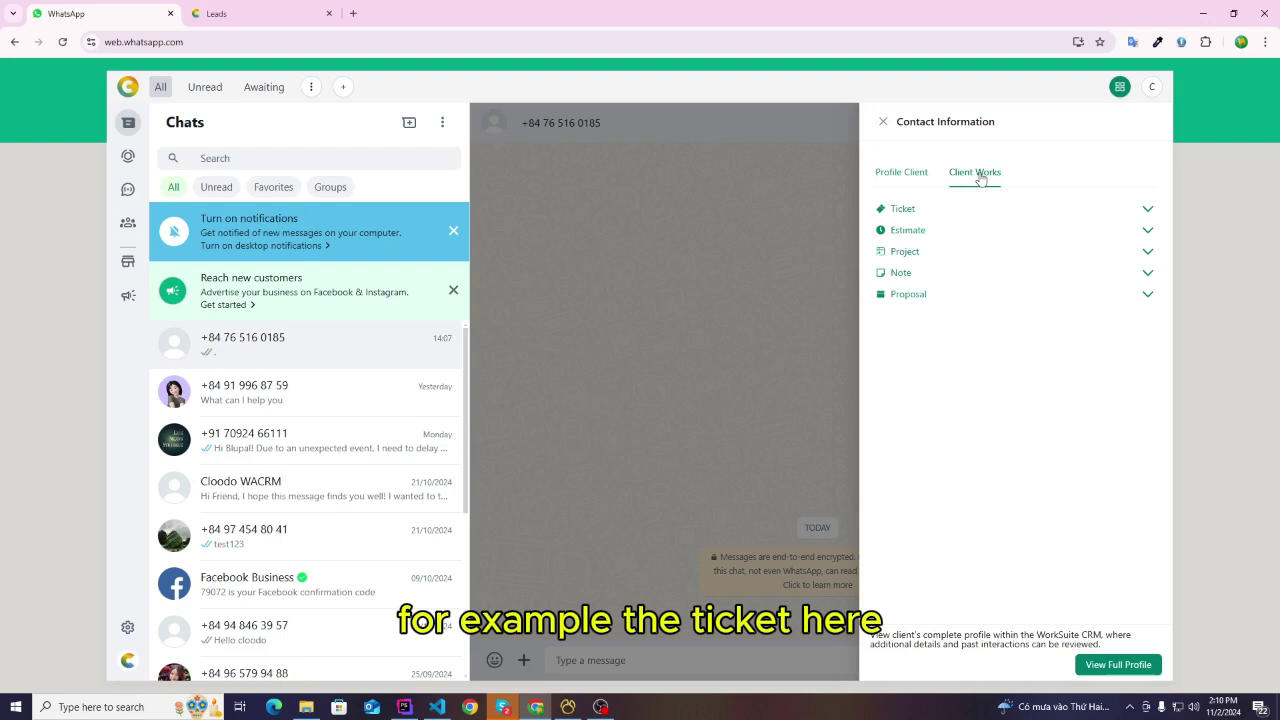
Start a new ticket with subject 'test' and status open
left_click(910, 210)
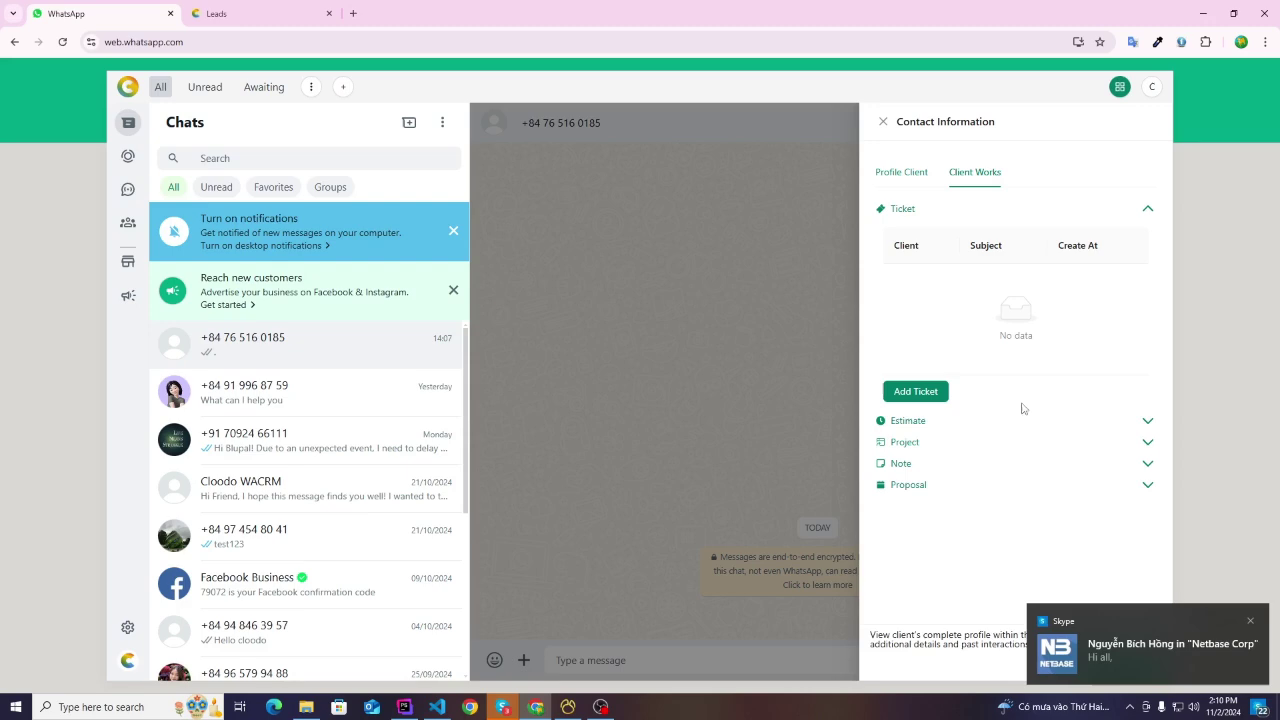
left_click(1251, 621)
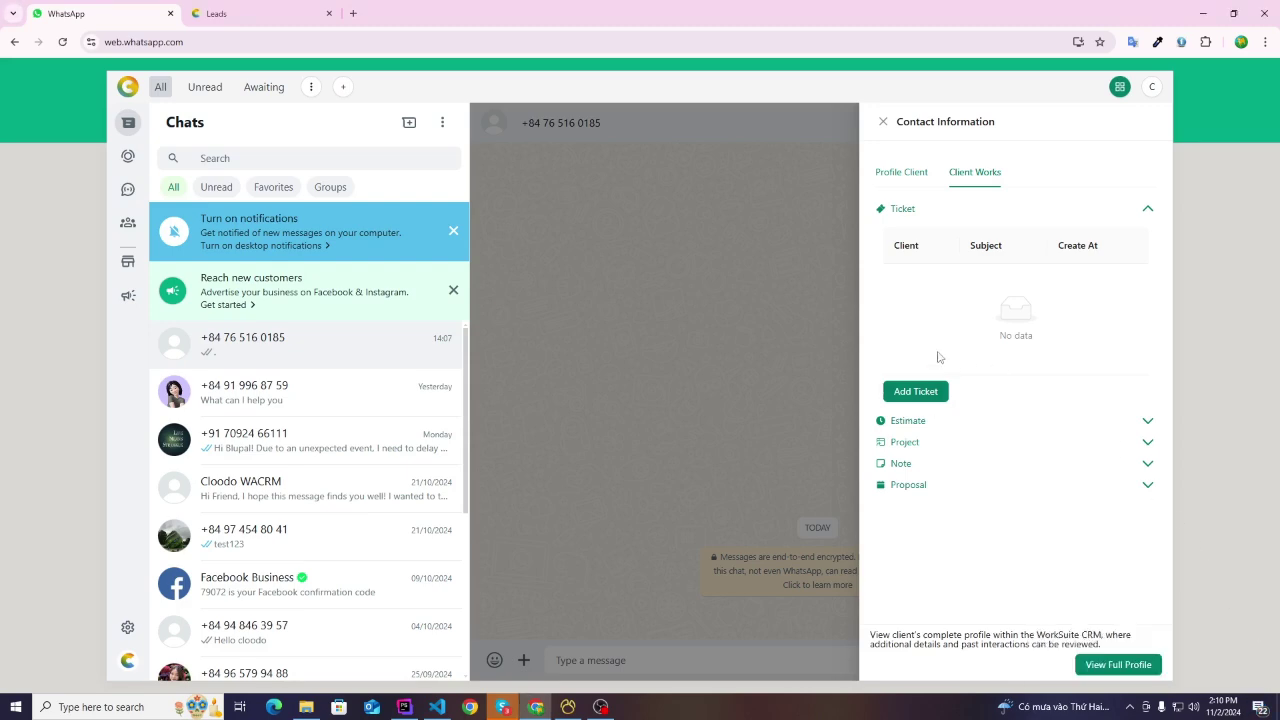
left_click(916, 392)
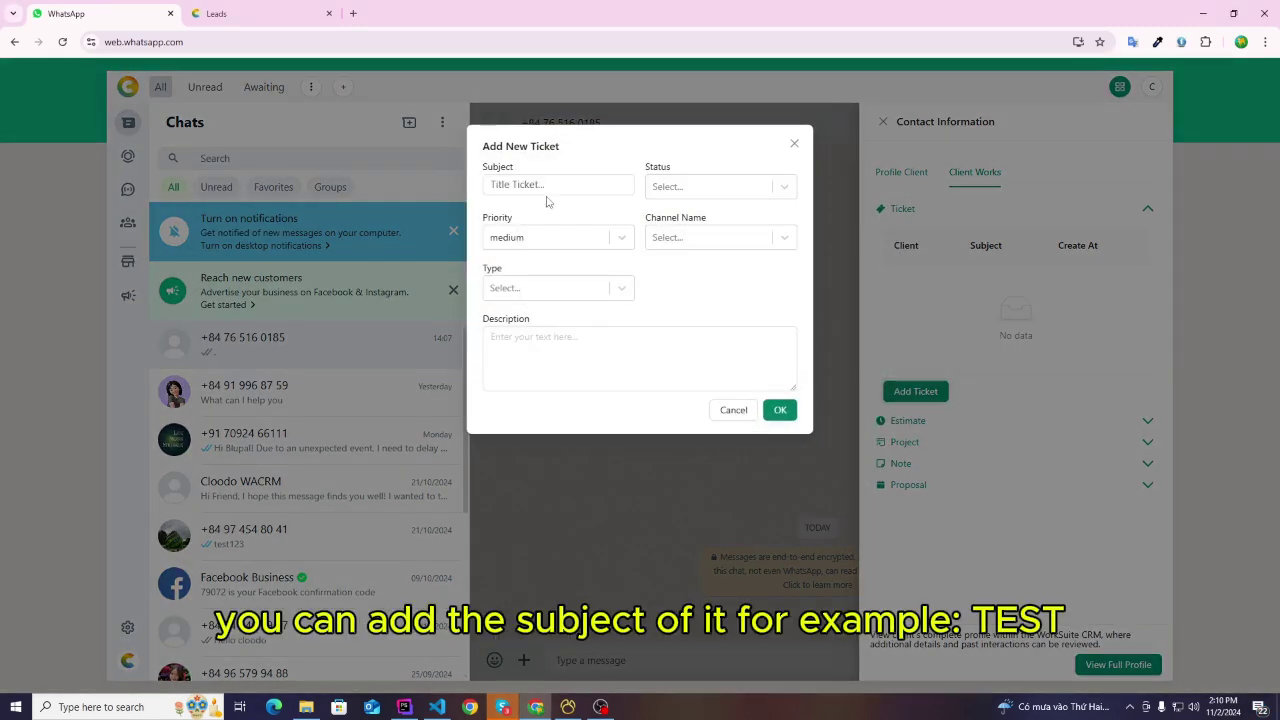
left_click(561, 186)
type("te")
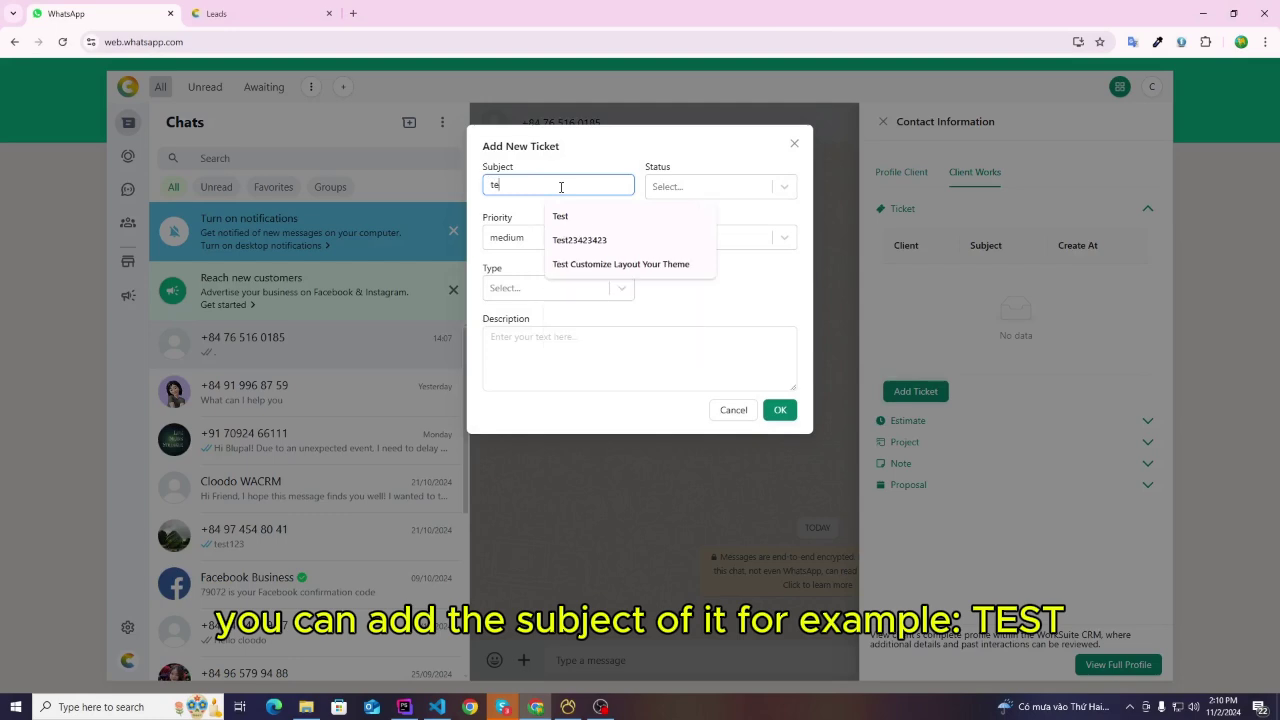
type("st")
left_click(670, 189)
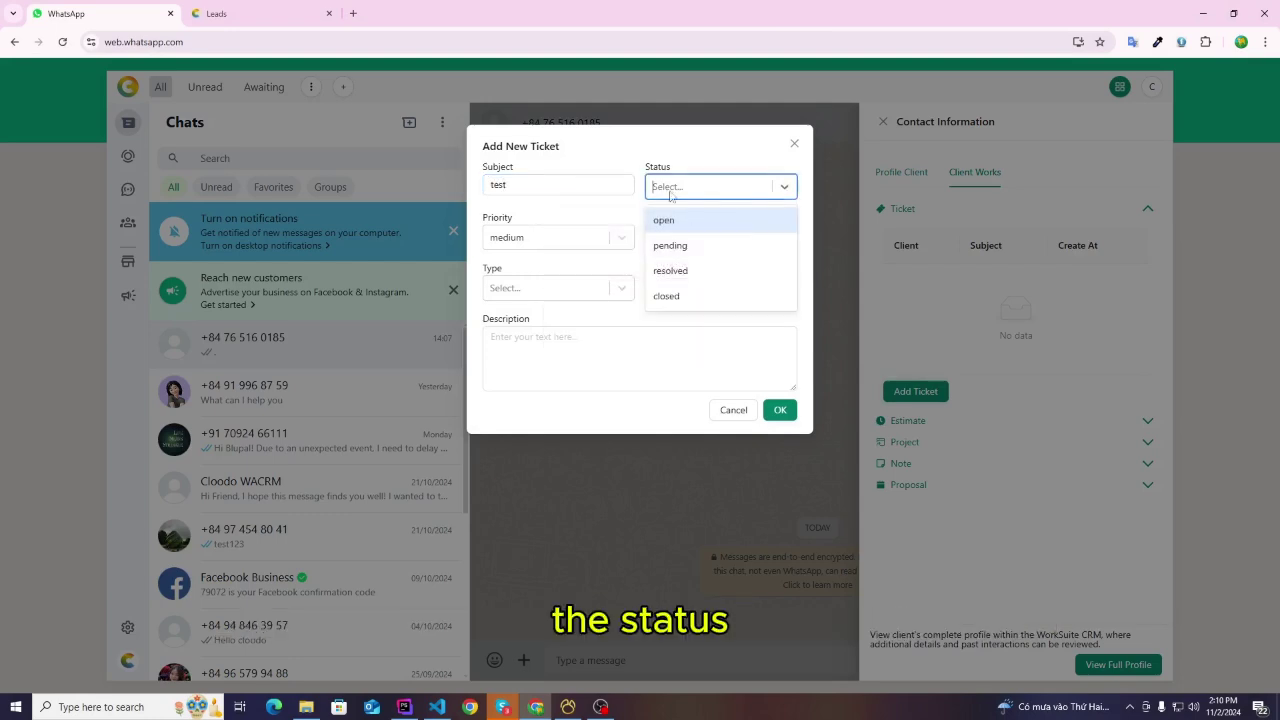
left_click(686, 222)
Give the ticket high priority, channel workspace.cloodo.com, type Setup Assistant and description 'test', then save
left_click(622, 241)
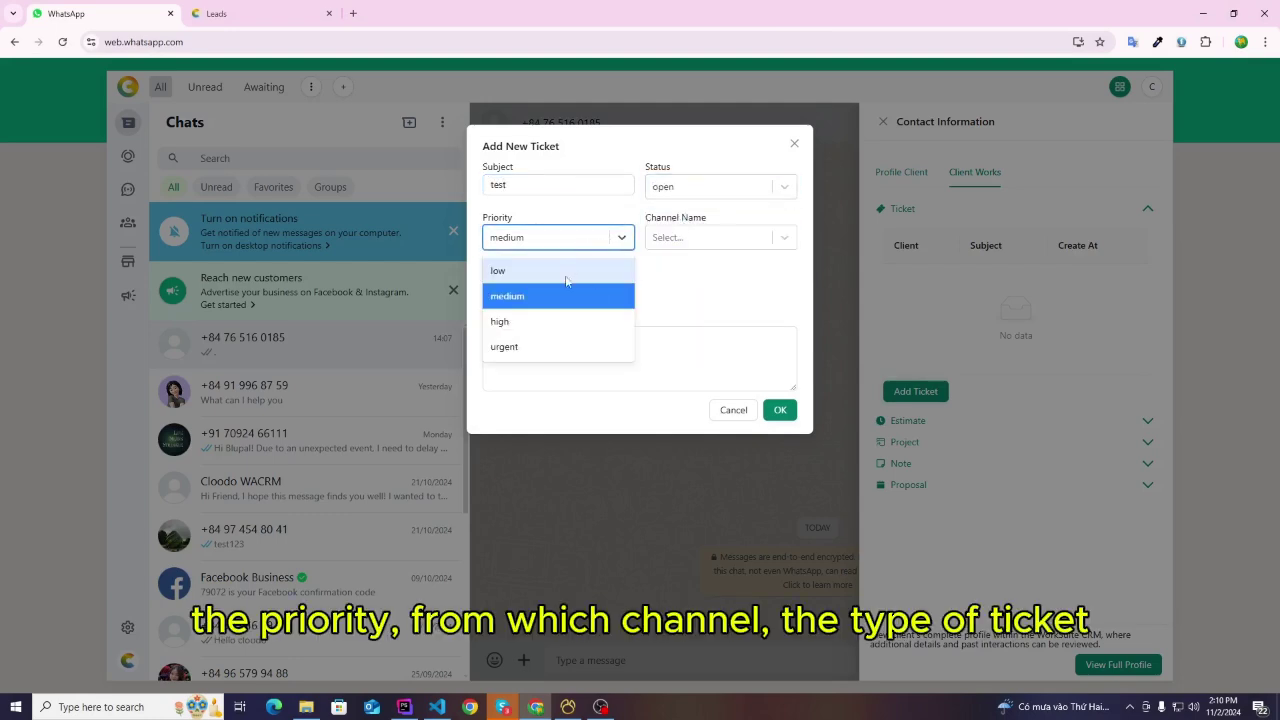
left_click(500, 321)
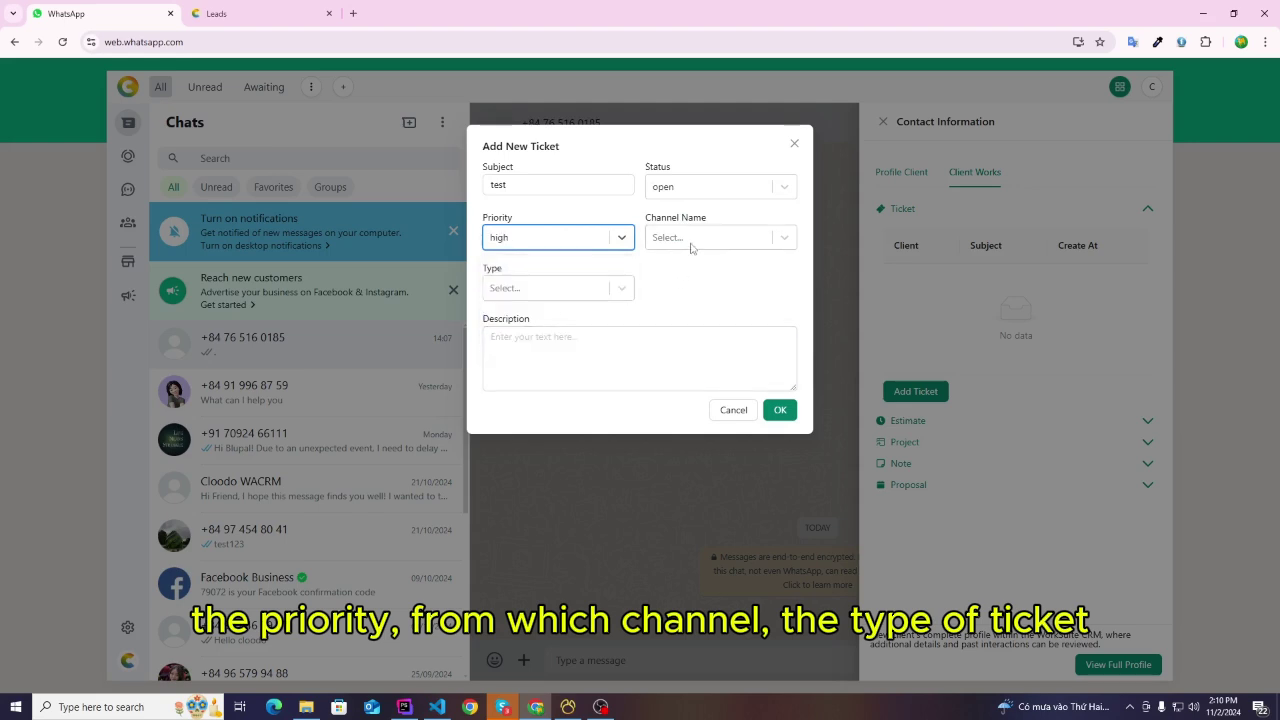
left_click(695, 240)
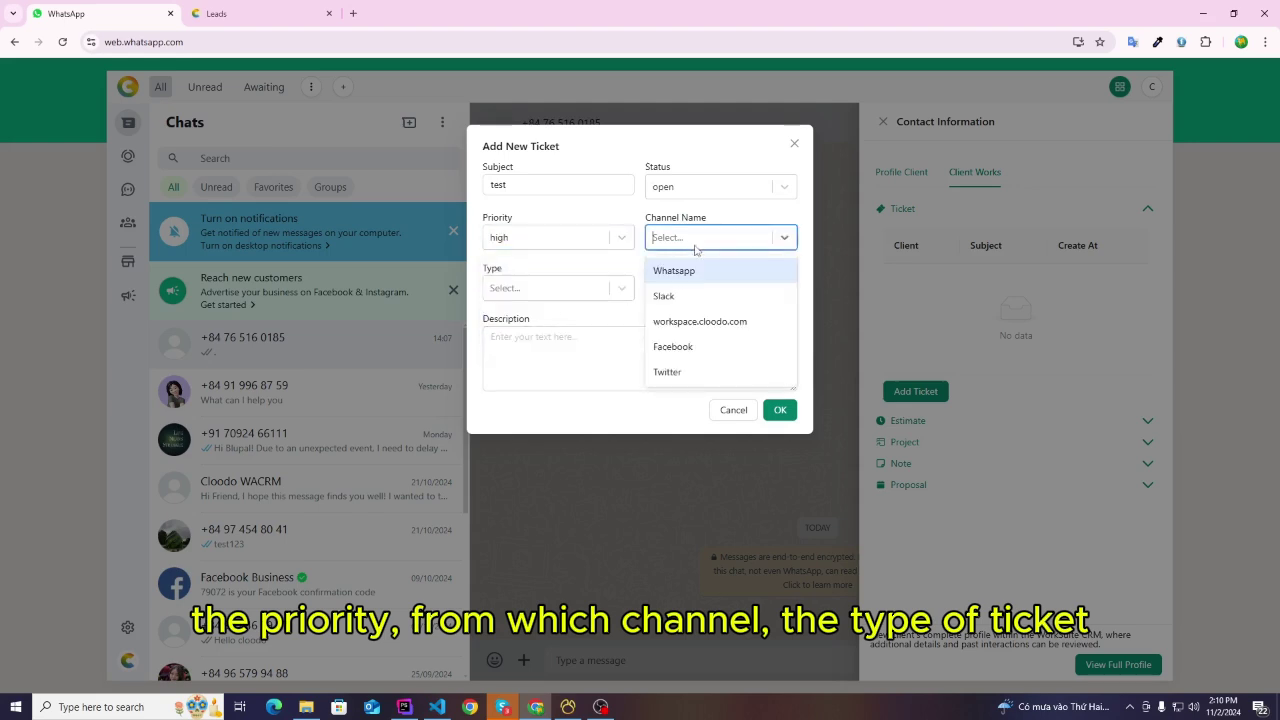
left_click(700, 321)
left_click(575, 290)
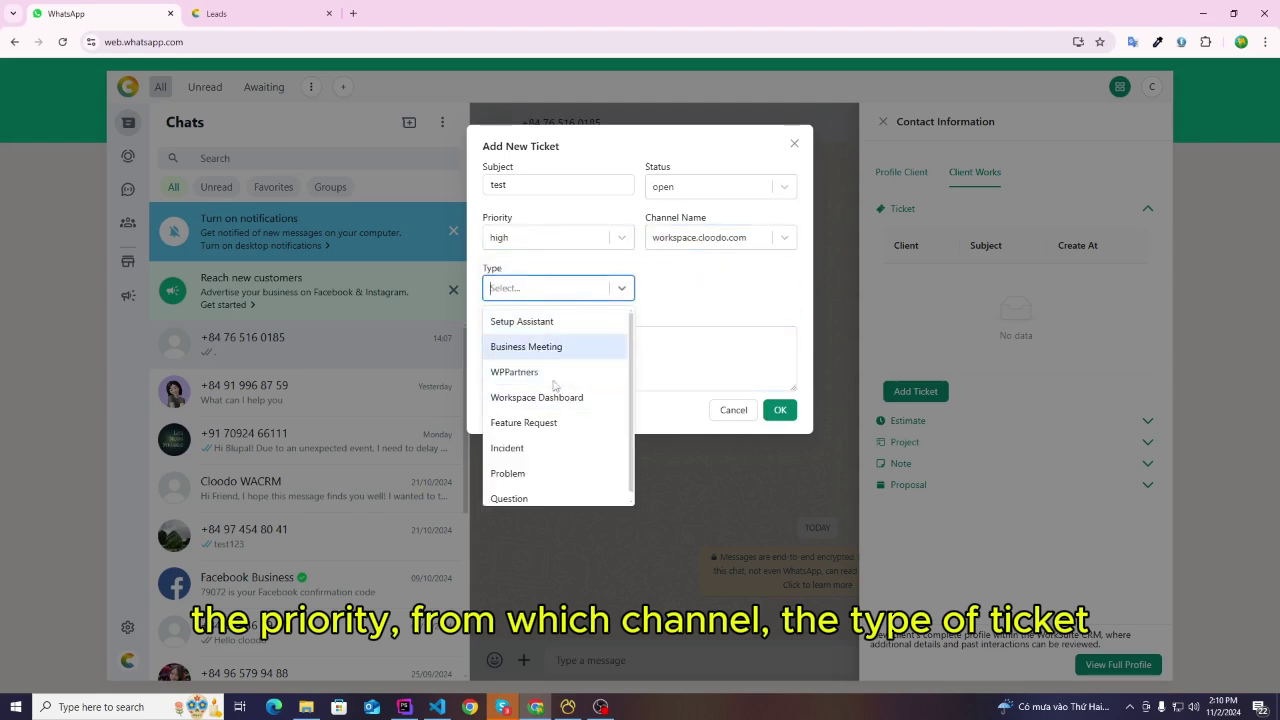
scroll(540, 395, "down", 1)
scroll(540, 397, "up", 1)
left_click(560, 320)
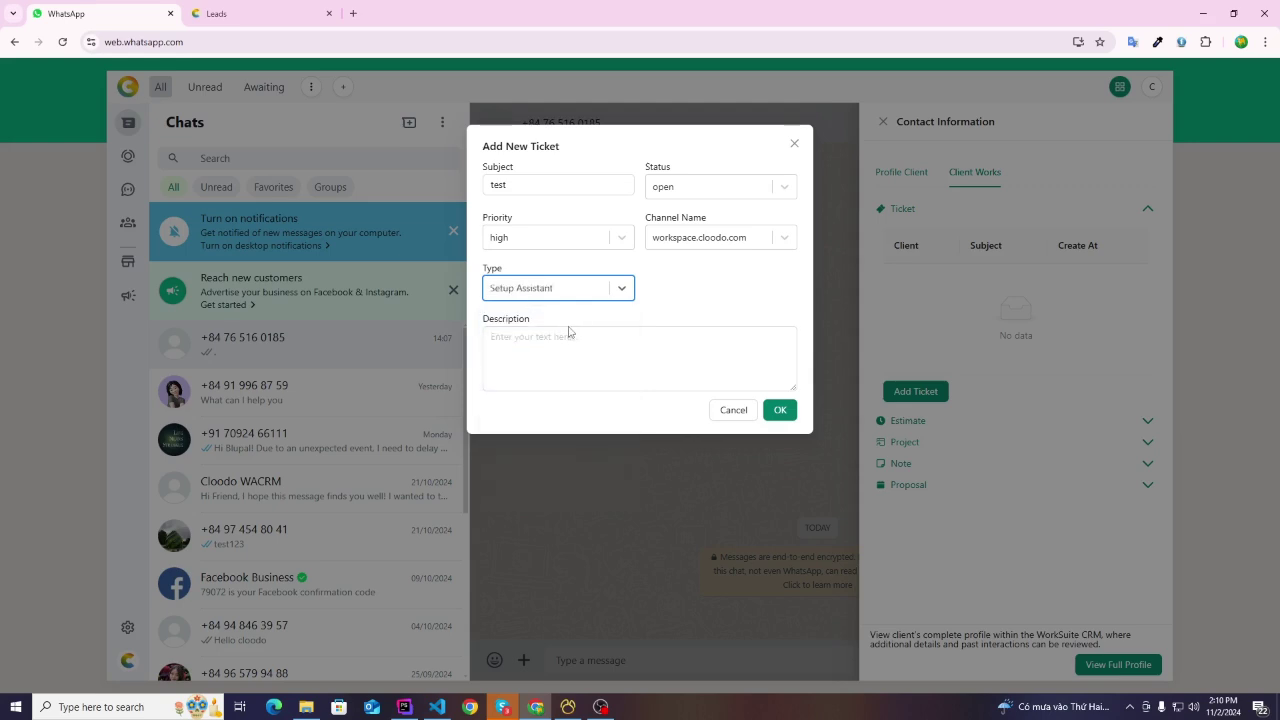
left_click(556, 339)
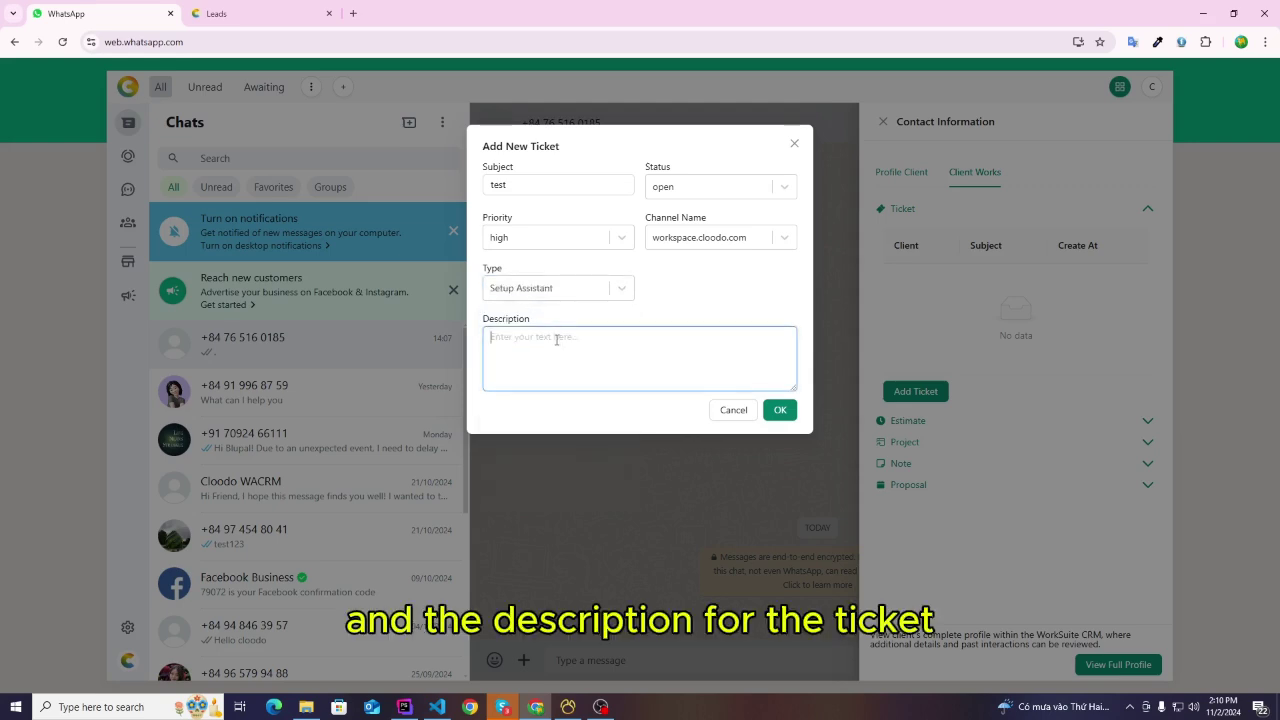
type("test")
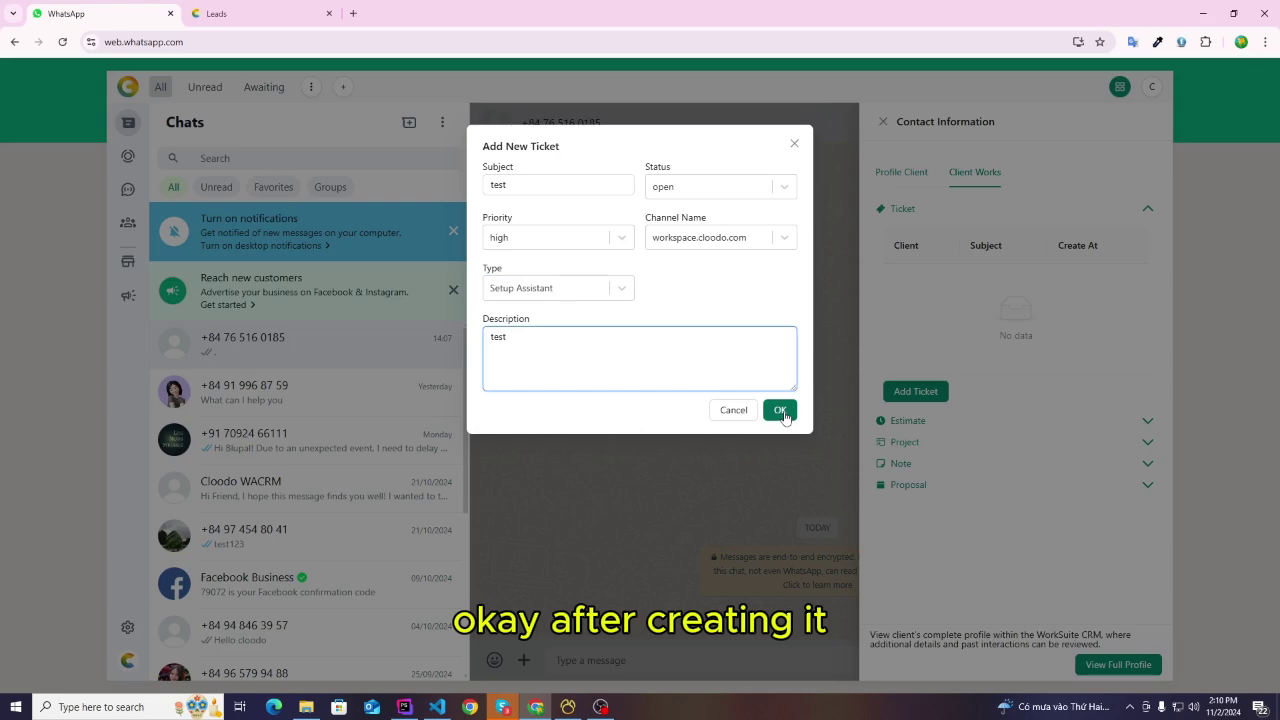
left_click(781, 412)
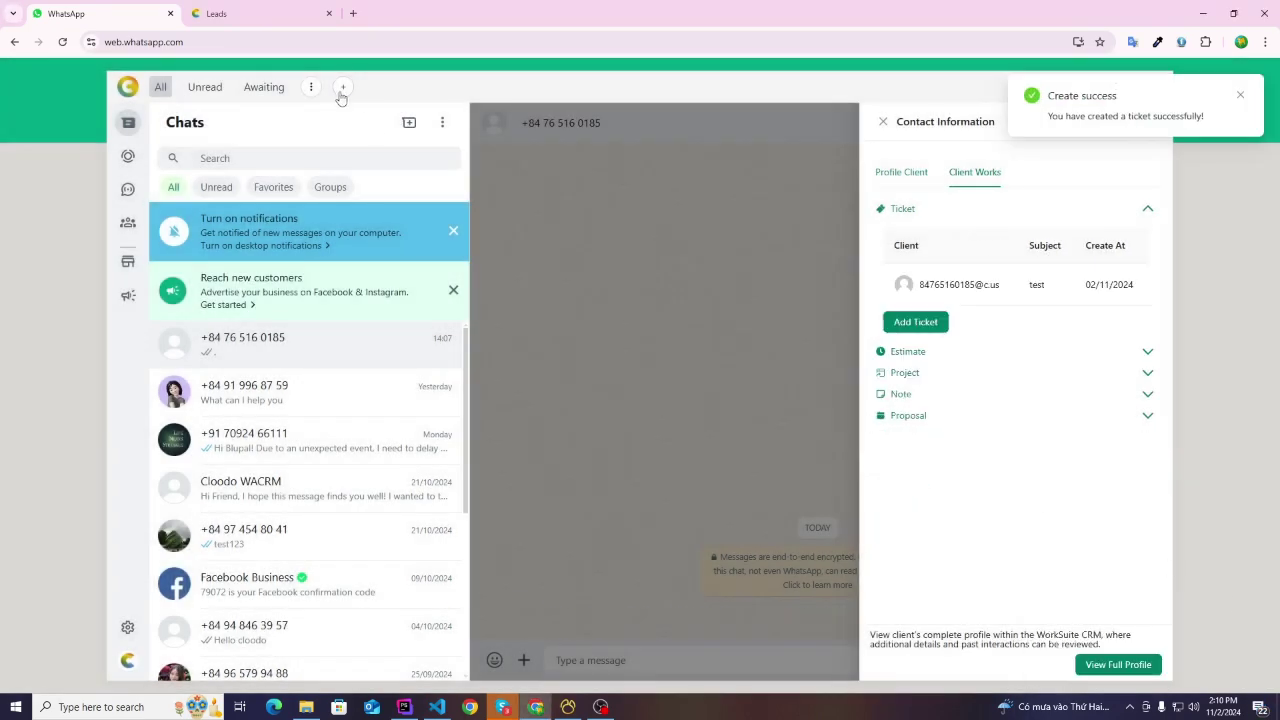
View ticket #32048 'test' in Worksuite's Client Ticket list, then return to WhatsApp Web
left_click(260, 13)
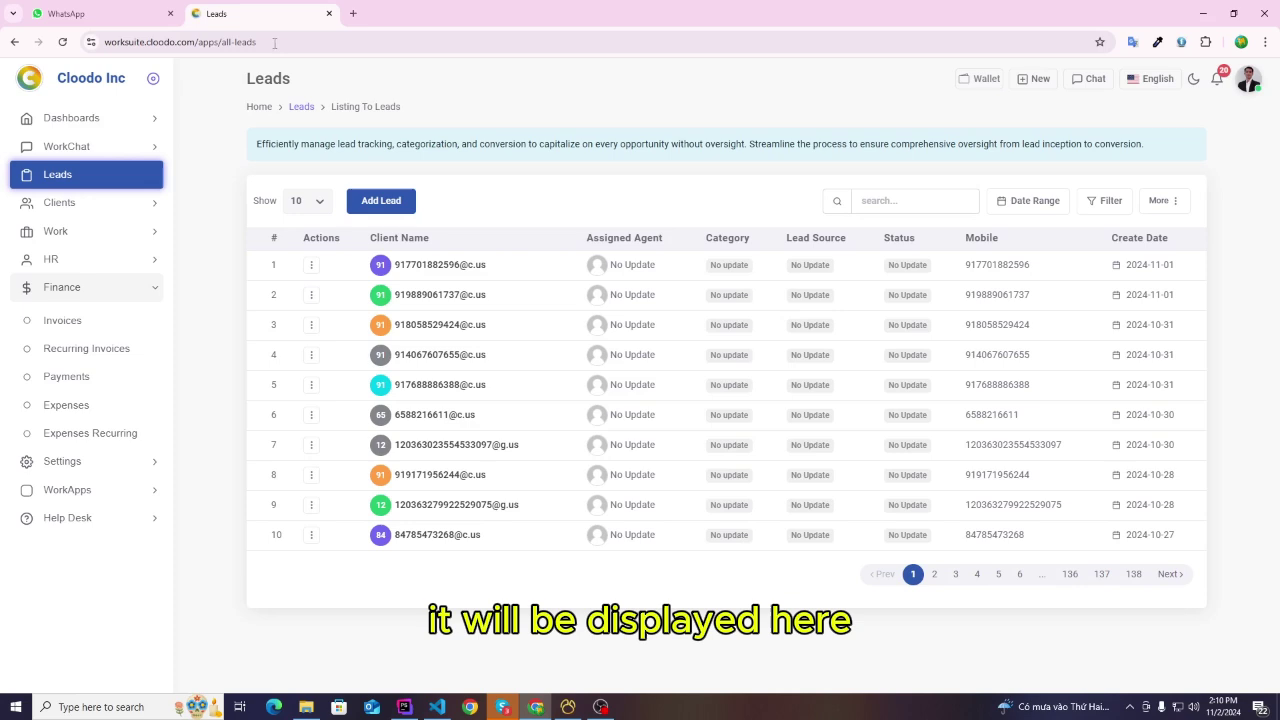
left_click(99, 231)
left_click(102, 204)
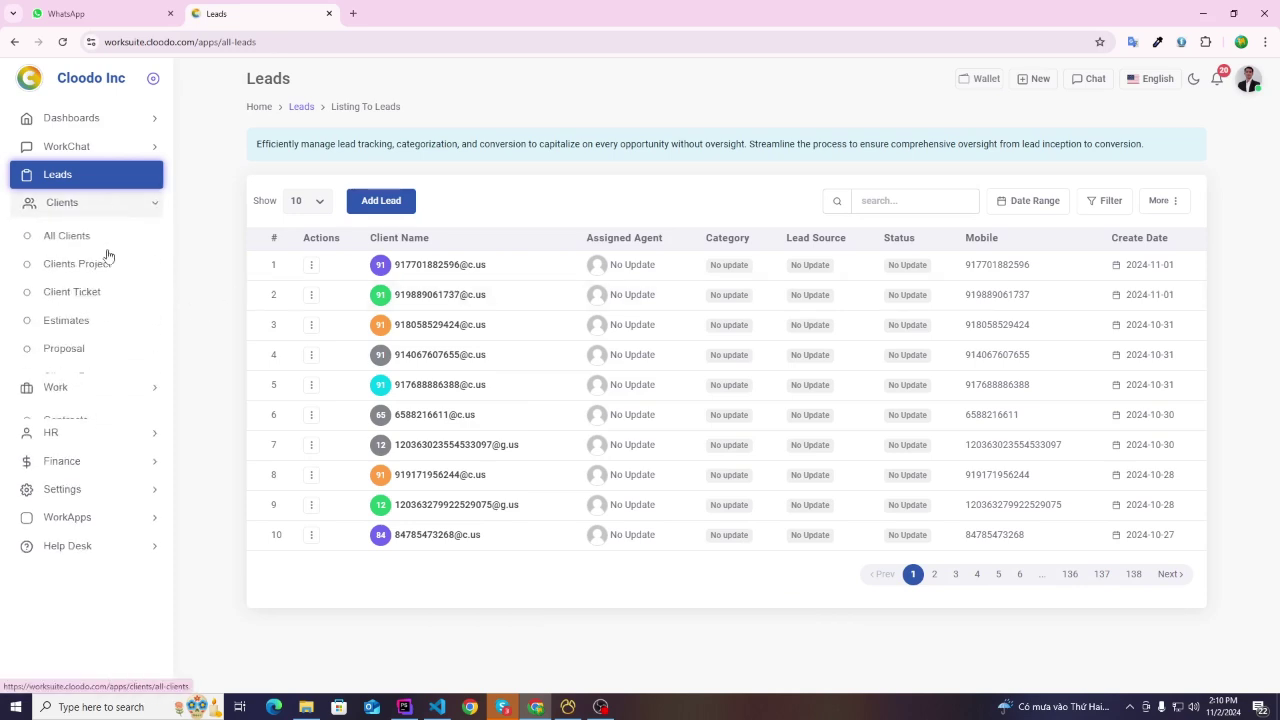
left_click(100, 291)
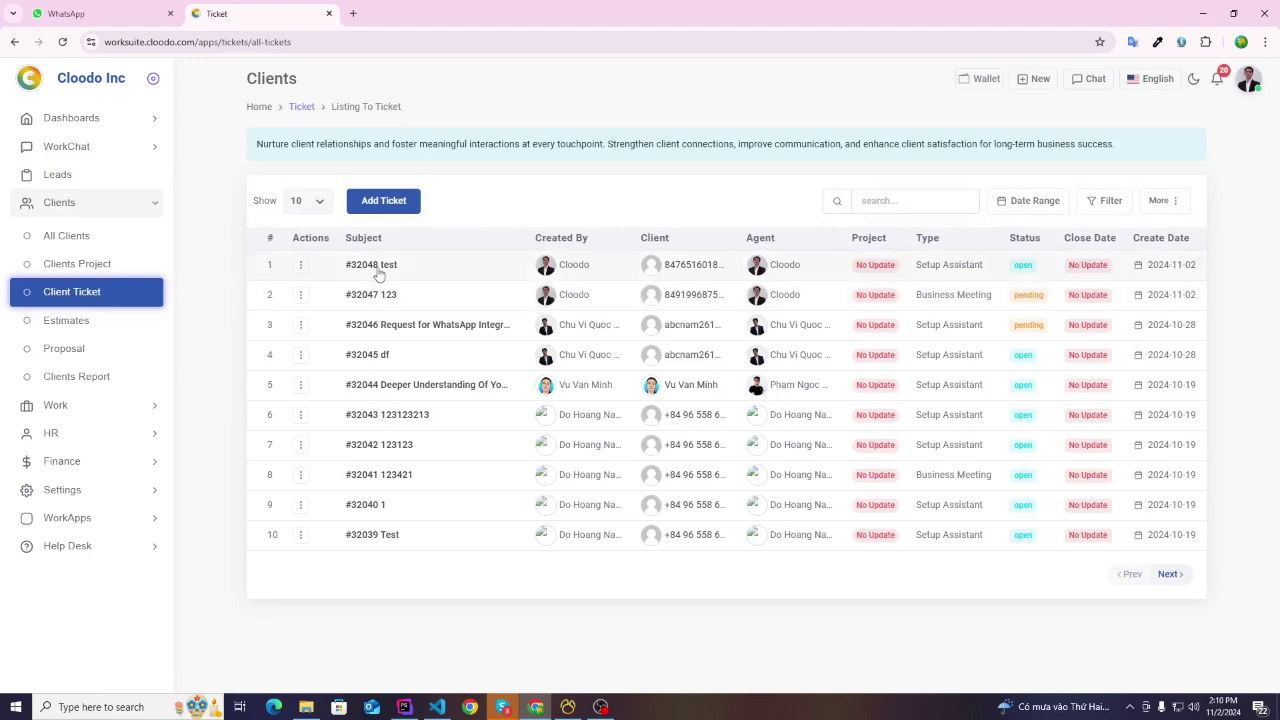
left_click(378, 268)
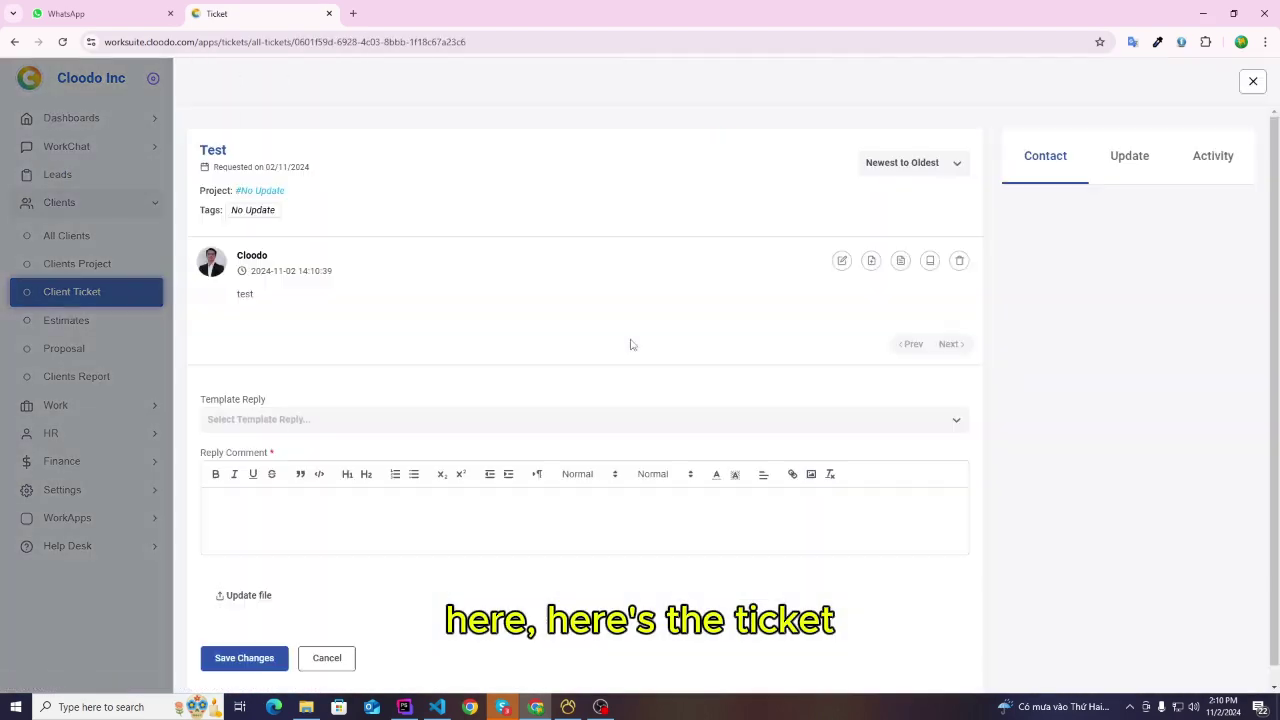
left_click(126, 13)
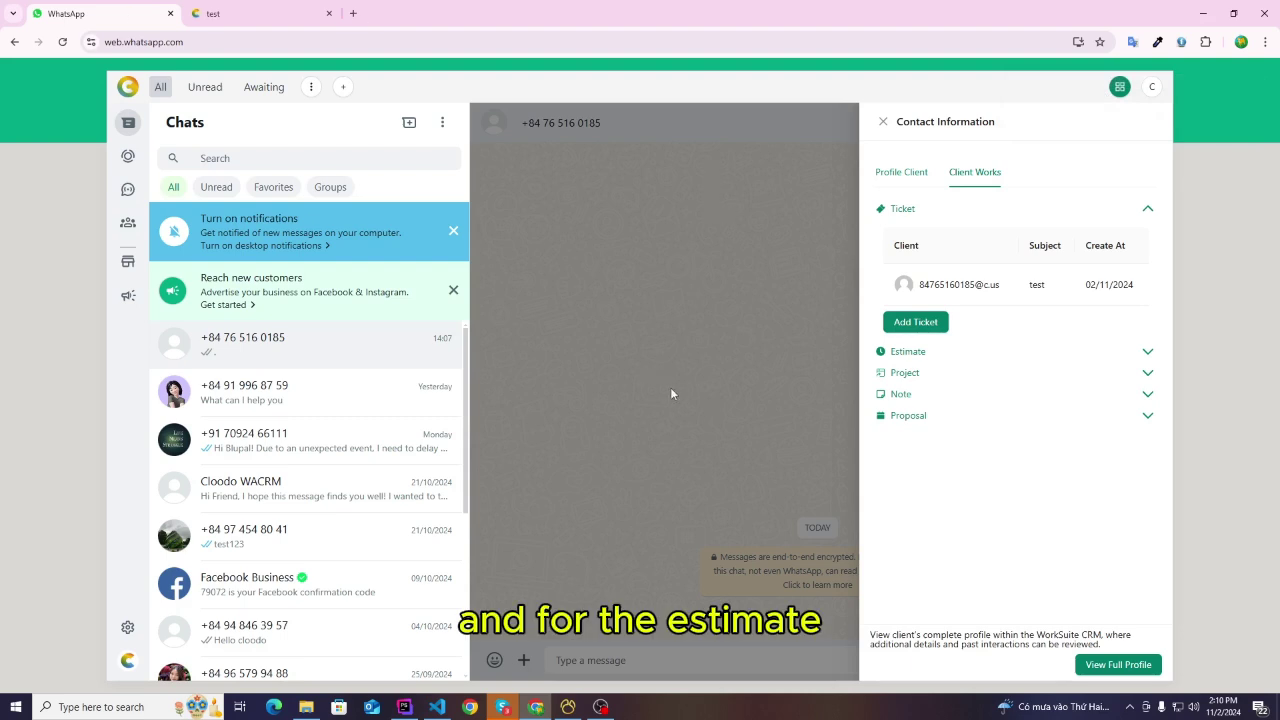
Expand the contact's Estimate, Project and Proposal lists, ending on its empty Note list
left_click(910, 353)
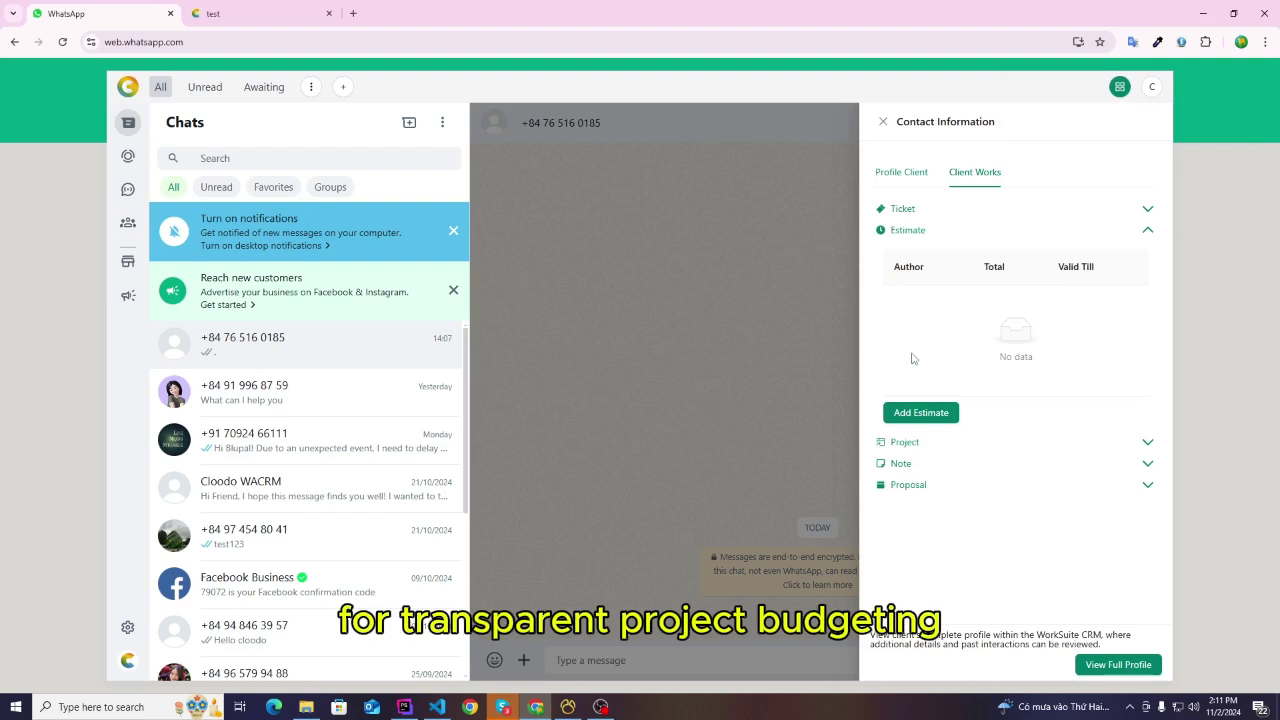
left_click(908, 444)
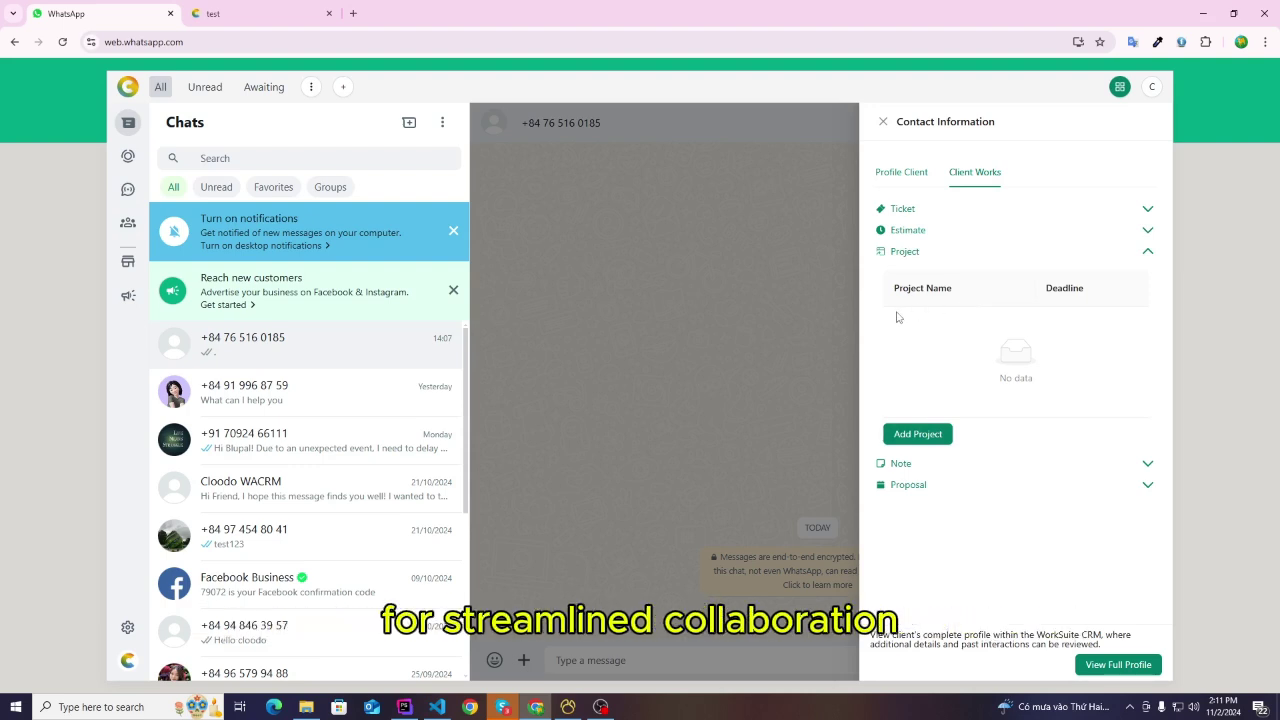
left_click(906, 489)
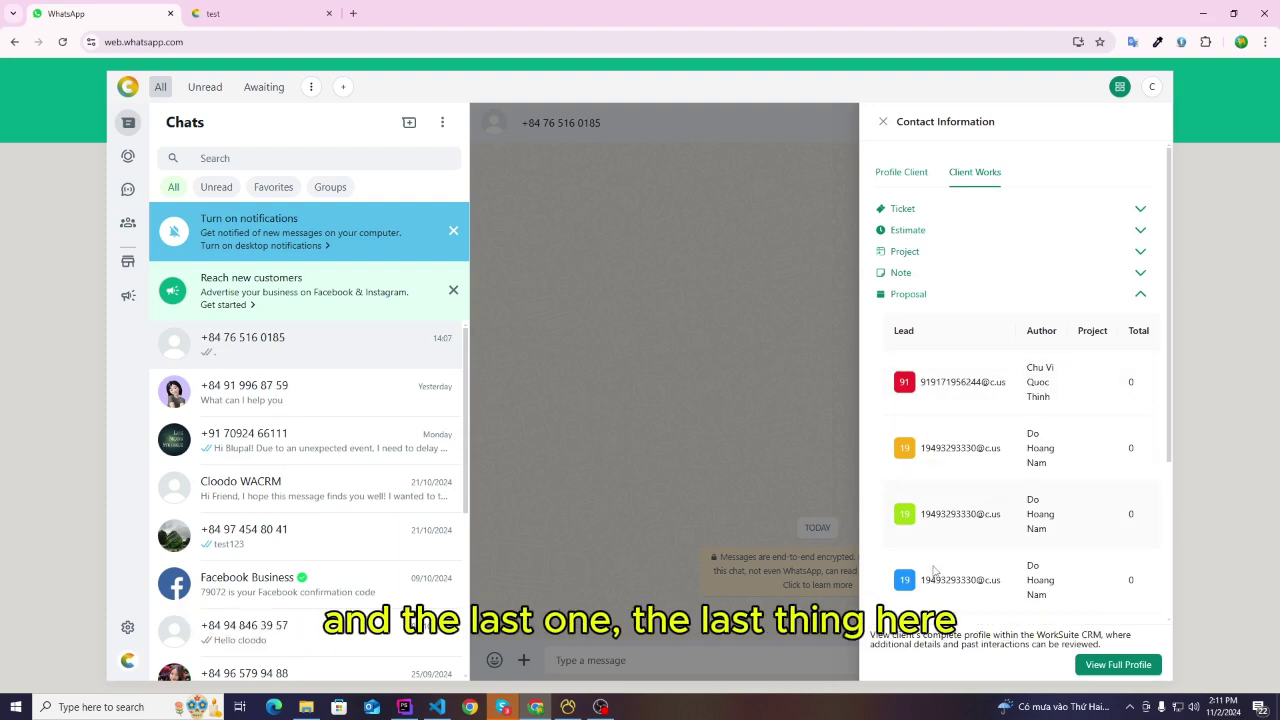
scroll(925, 300, "down", 1)
scroll(919, 258, "up", 2)
left_click(908, 220)
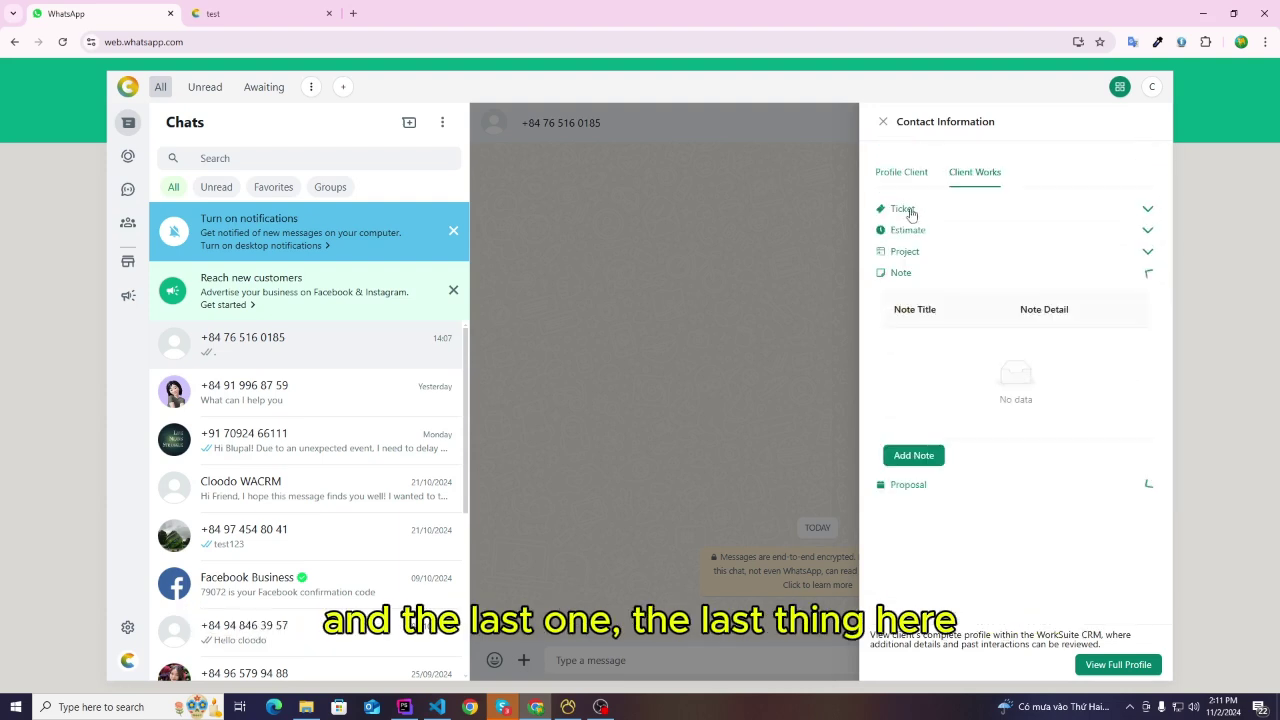